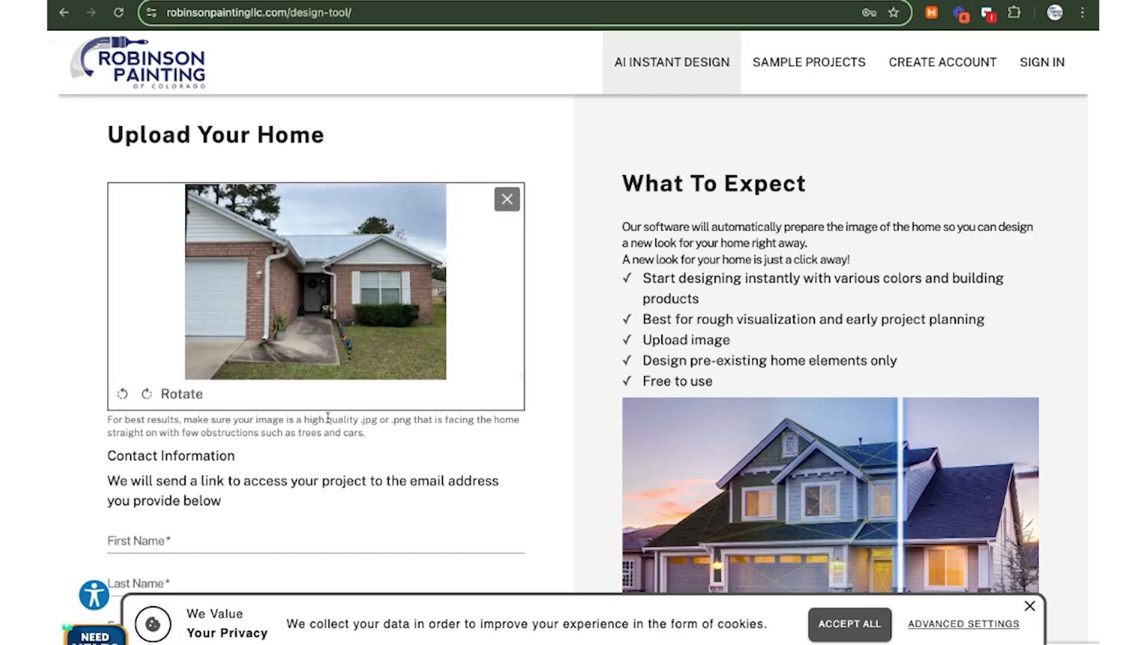
Enter the contact's first name and last name in the upload form
scroll(341, 437, down, 2)
scroll(341, 437, down, 2)
click(187, 377)
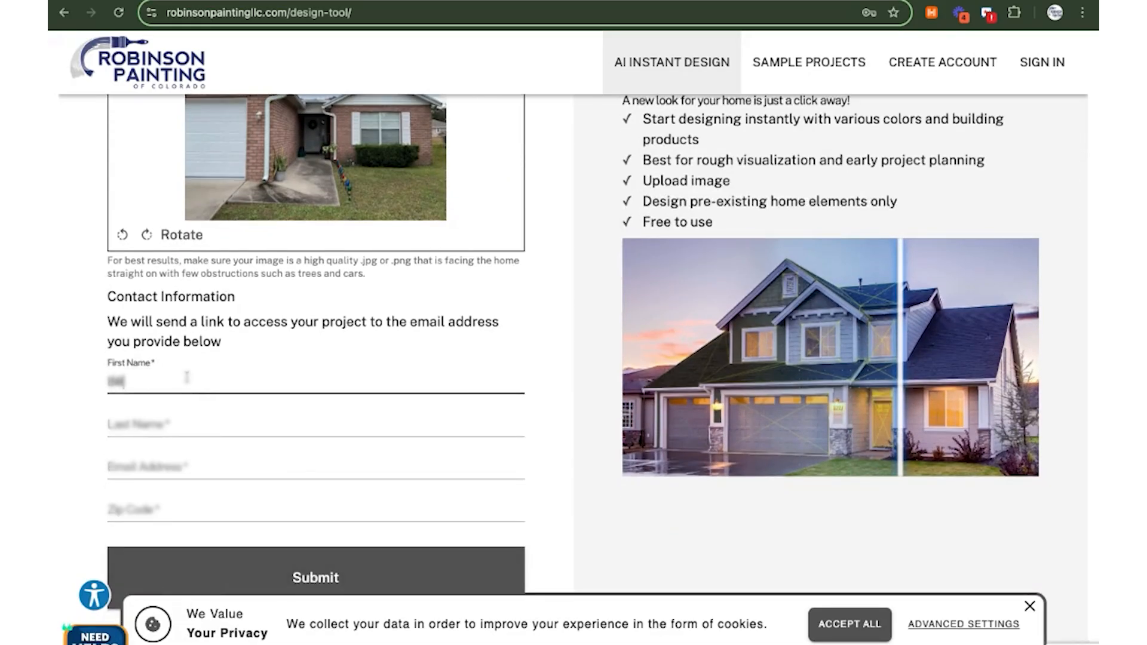
key(Tab)
key(Tab)
click(167, 417)
Add the contact's e-mail address and zip code, then submit the house photo
key(Tab)
key(Tab)
text(80301)
click(300, 570)
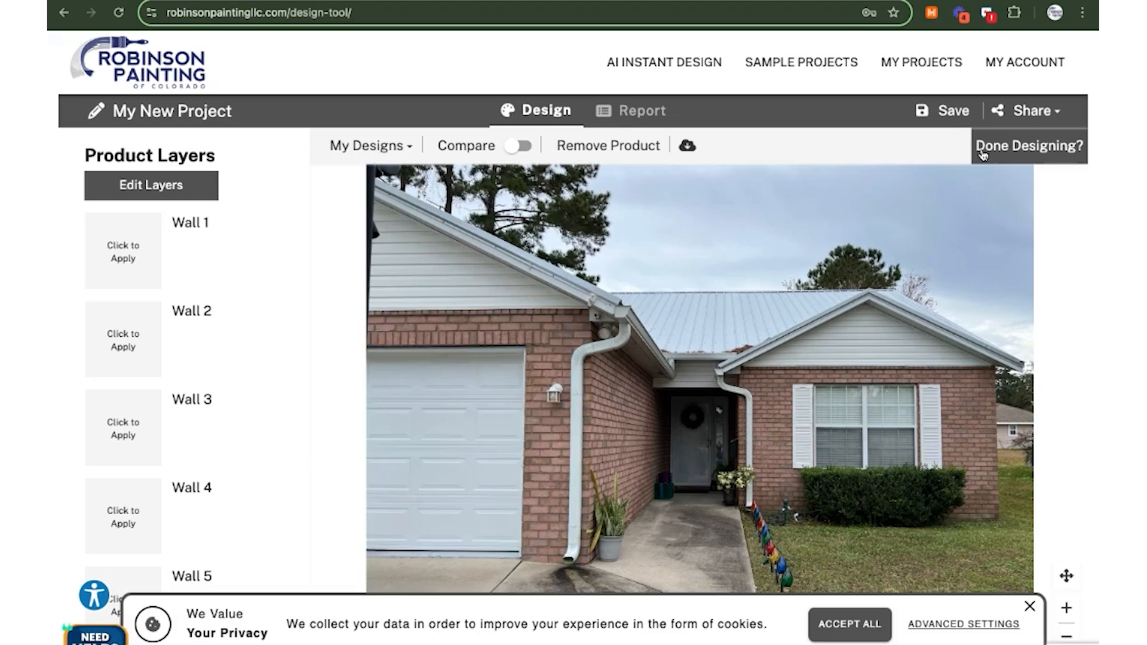
Select the left gable wall and bring up Sherwin-Williams in the Paint catalog
click(1040, 69)
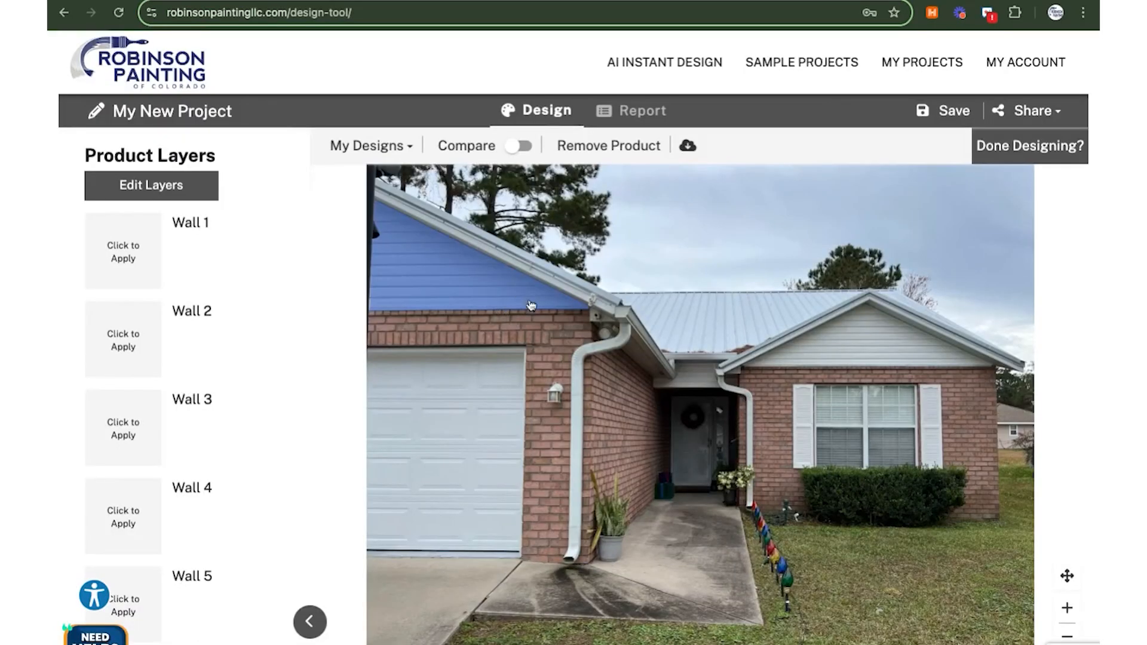
click(466, 284)
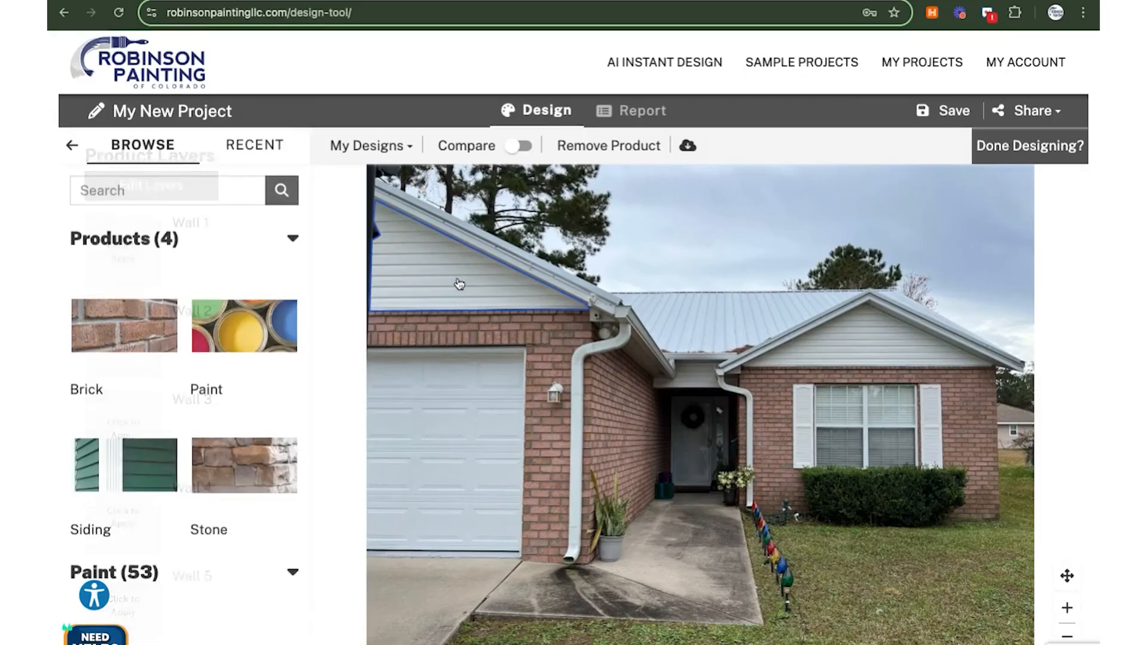
click(264, 335)
scroll(249, 343, down, 10)
scroll(248, 345, down, 15)
scroll(247, 345, down, 11)
click(247, 346)
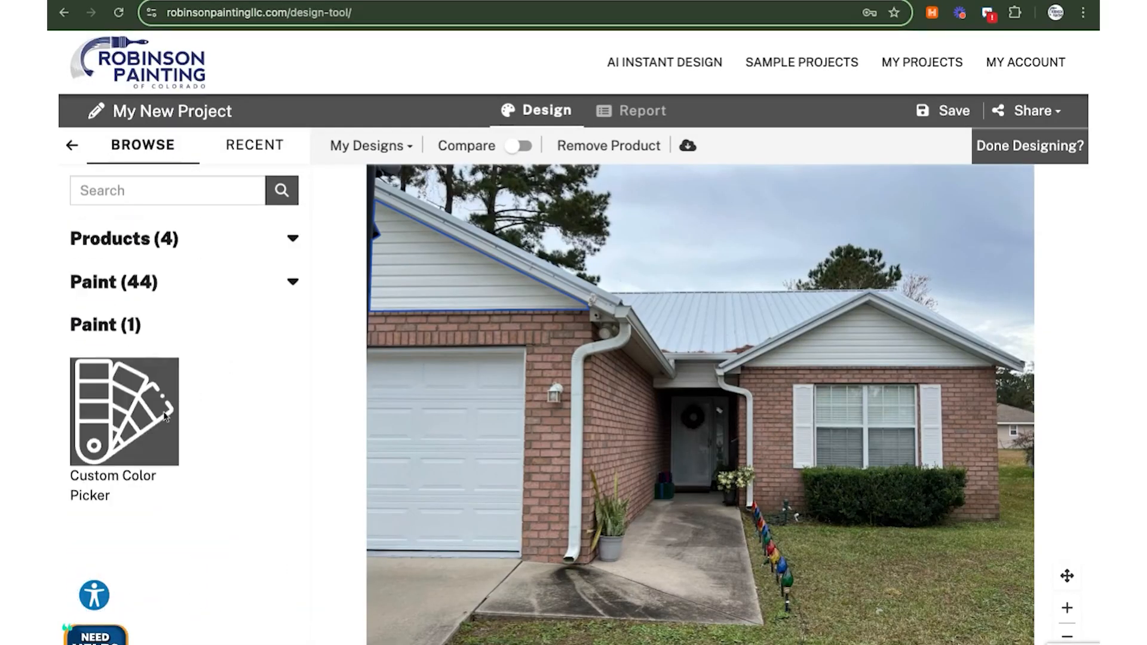
In the Custom Color Picker, browse Sherwin-Williams historic, red, orange and yellow colours
click(105, 436)
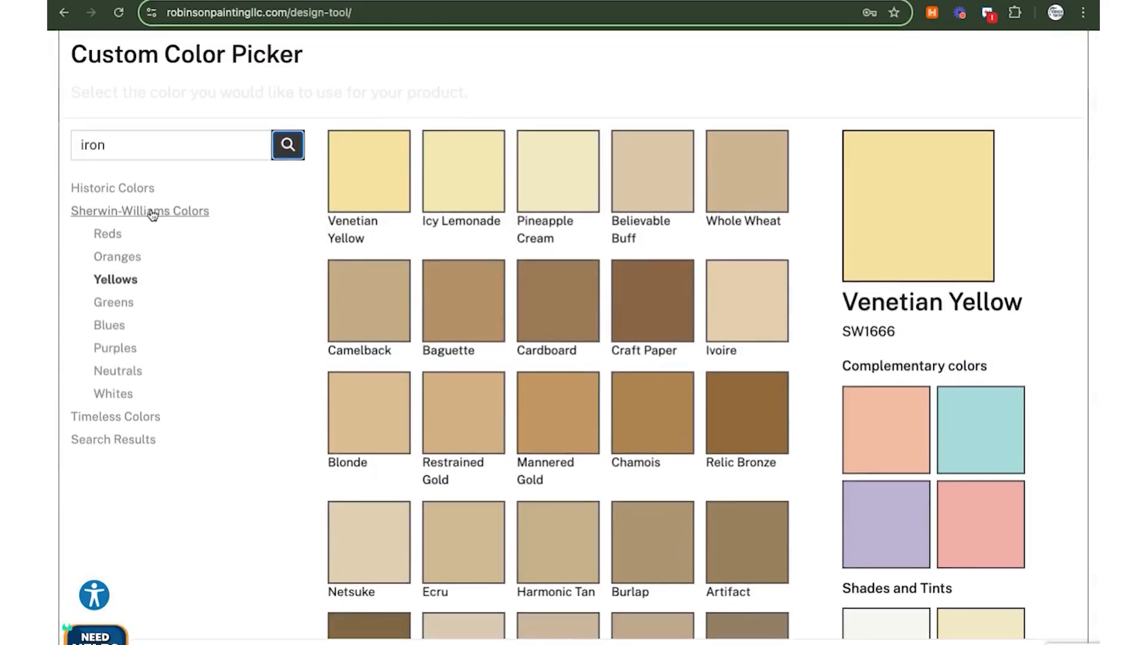
click(143, 213)
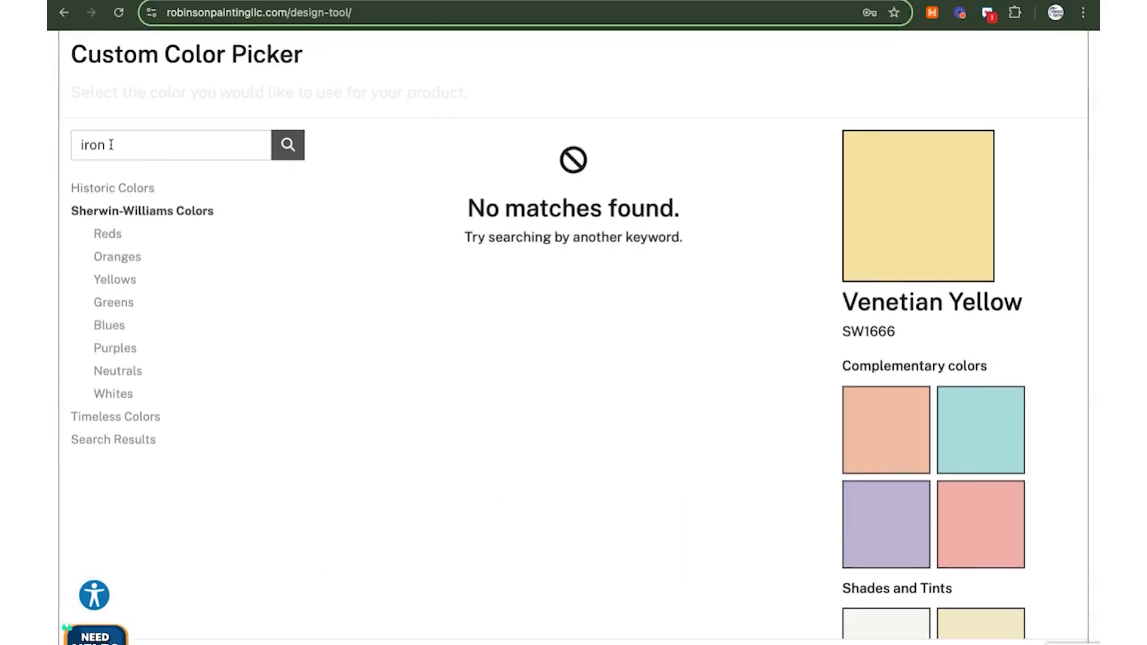
click(130, 195)
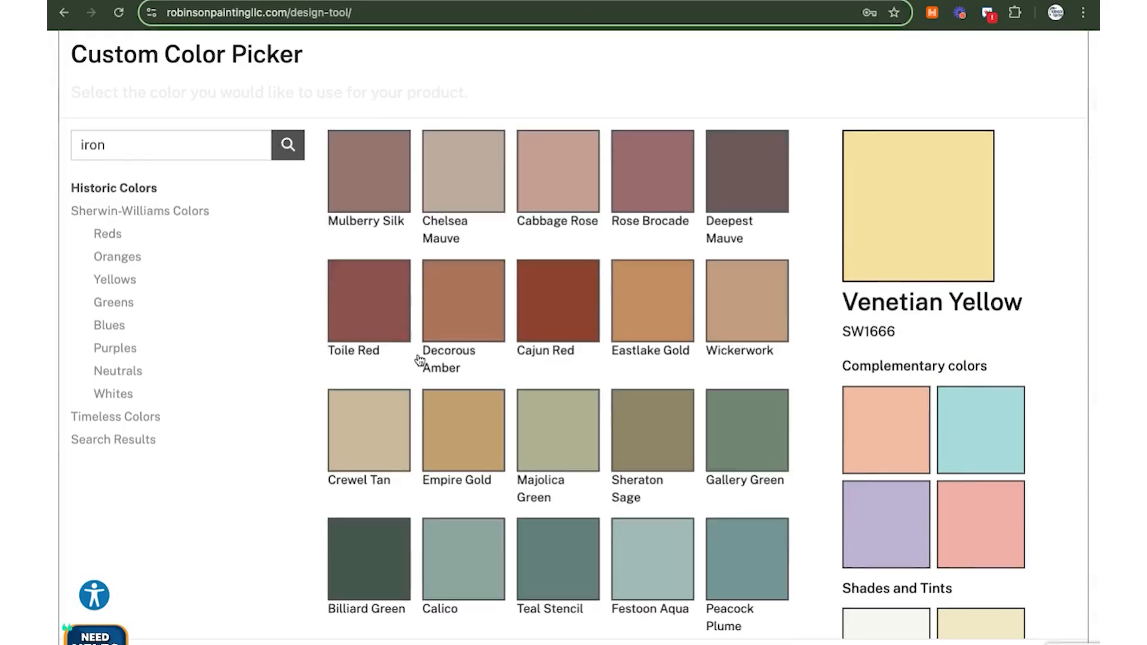
scroll(433, 365, down, 4)
scroll(433, 365, down, 4)
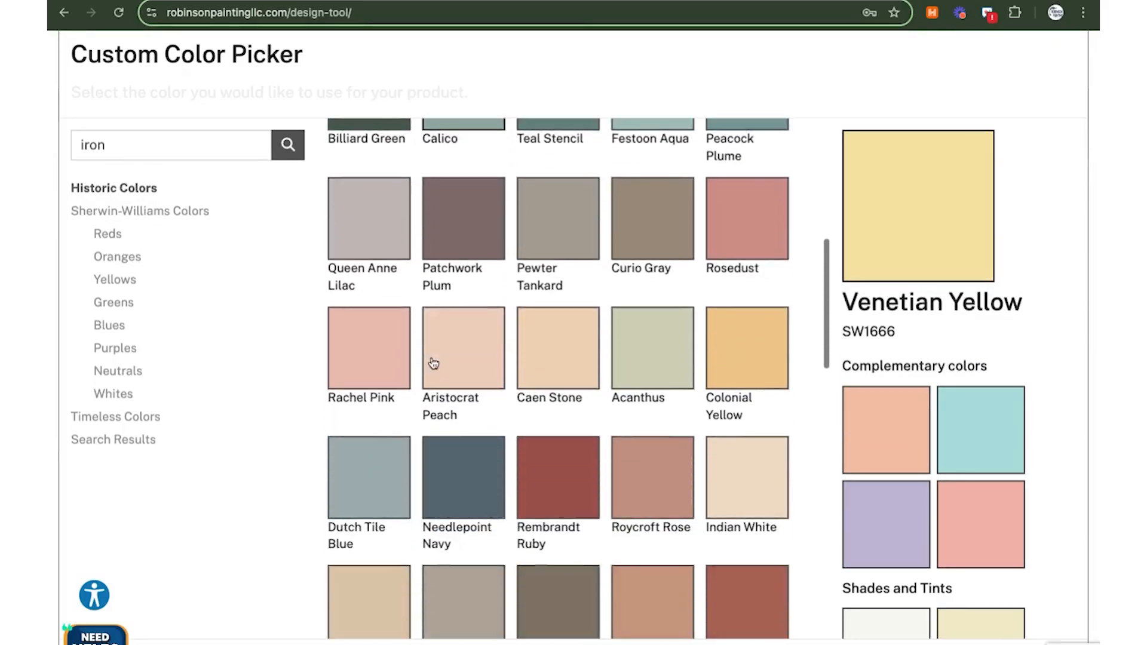
click(116, 242)
click(116, 259)
click(120, 282)
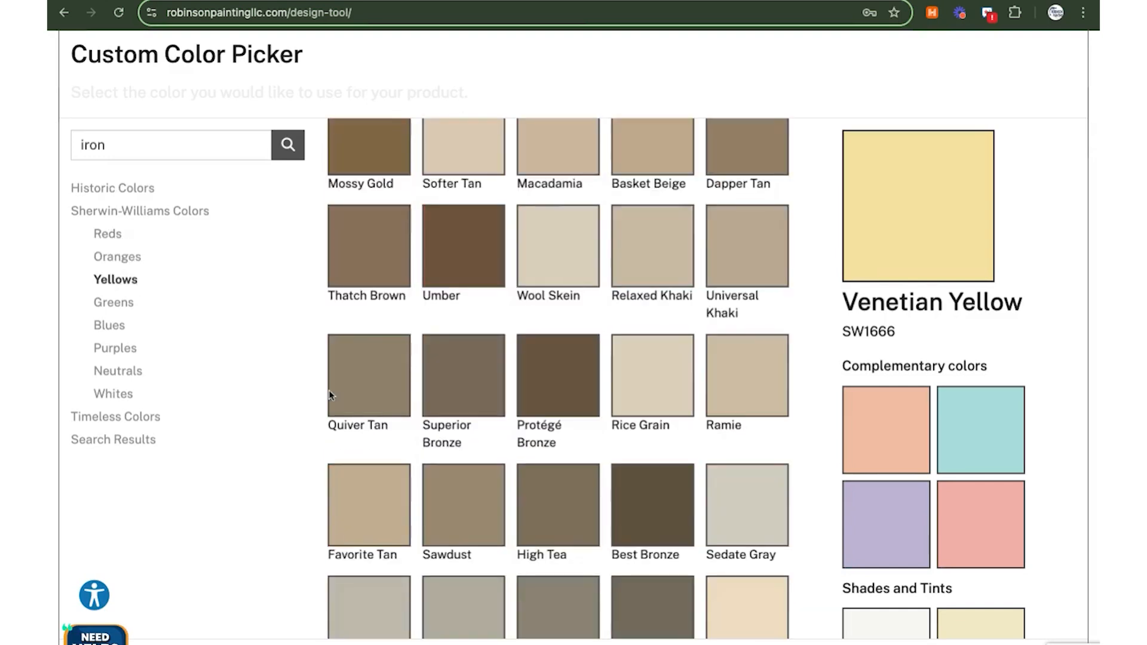
Search 'ore', then 'repose', and apply Repose Gray (SW7015) to the wall
click(140, 149)
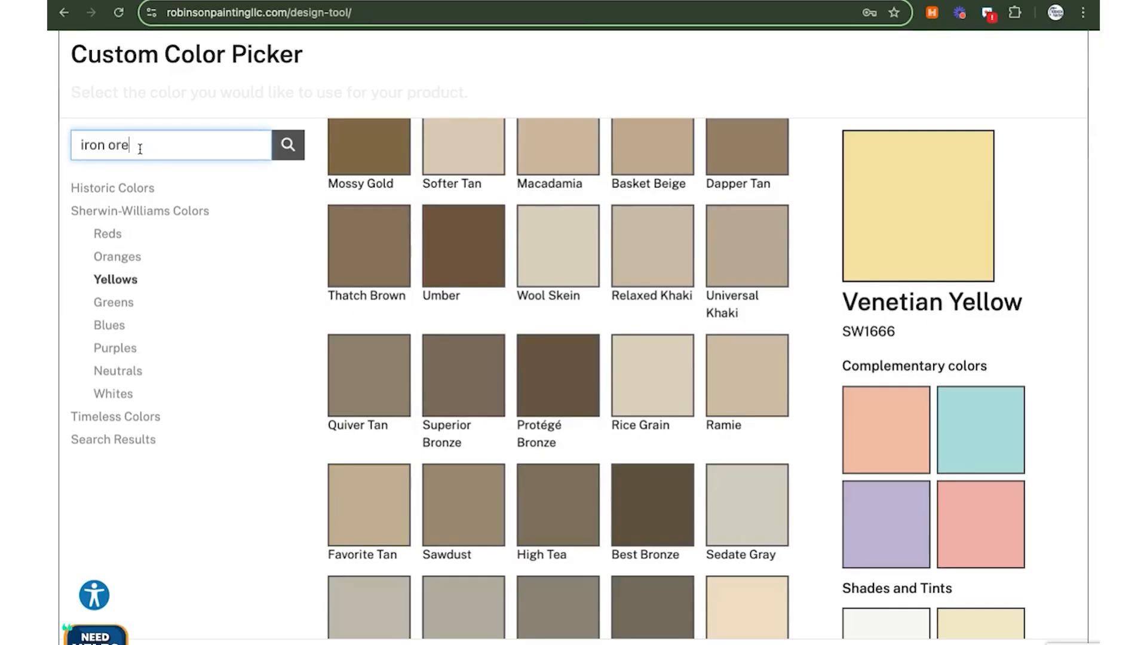
text(ore)
key(Return)
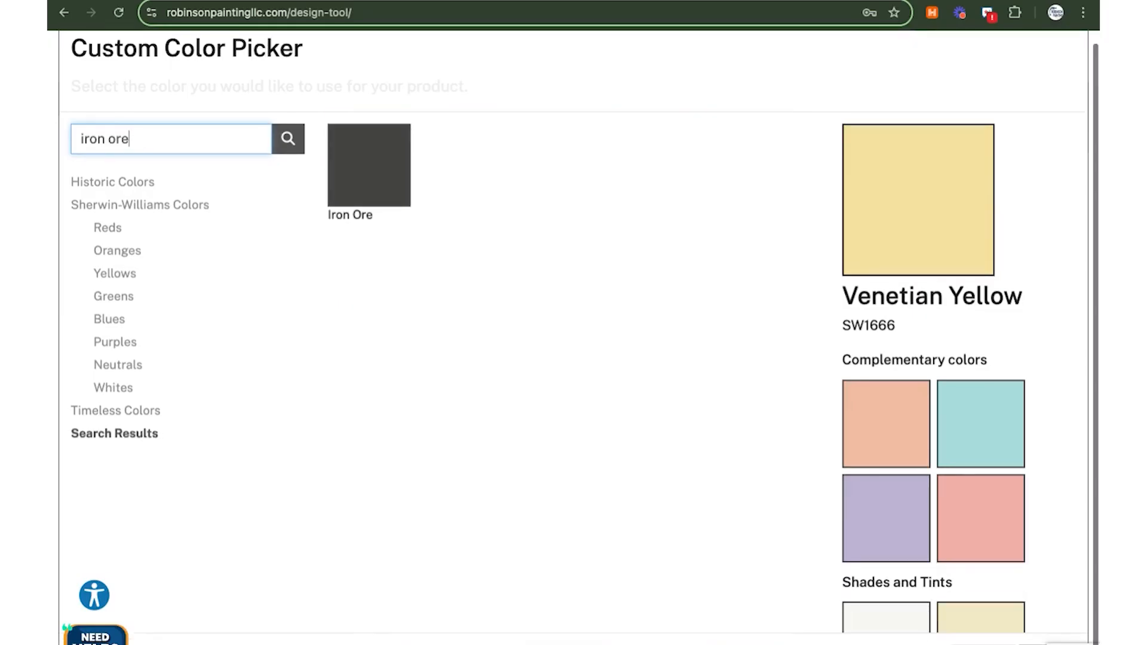
triple_click(169, 143)
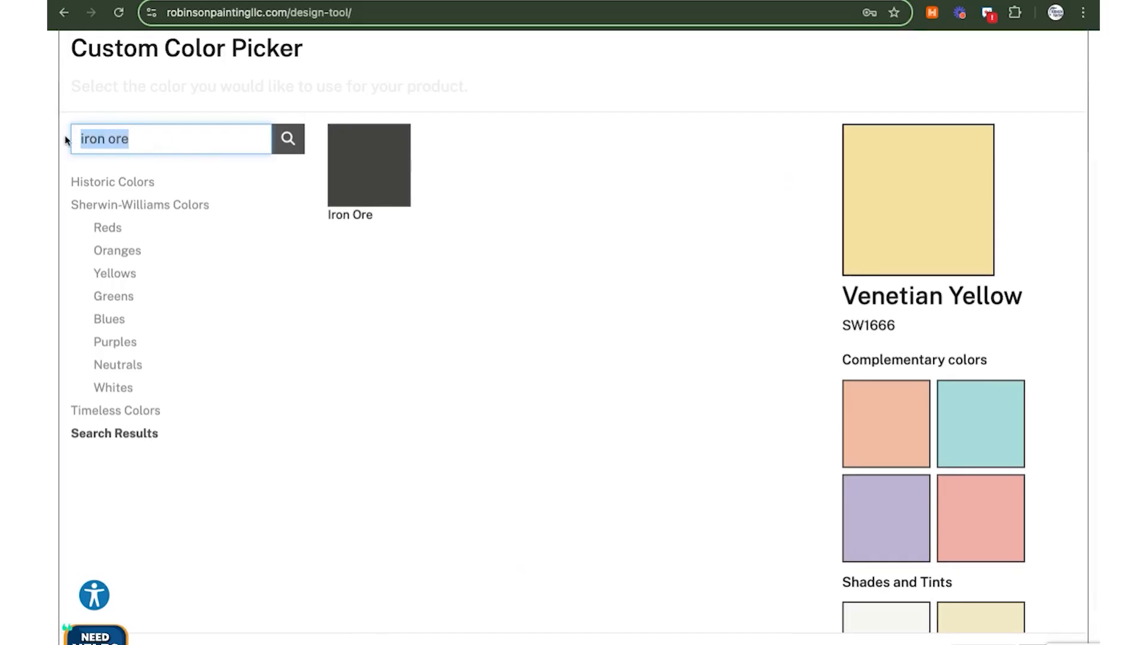
key(BackSpace)
text(repose gray)
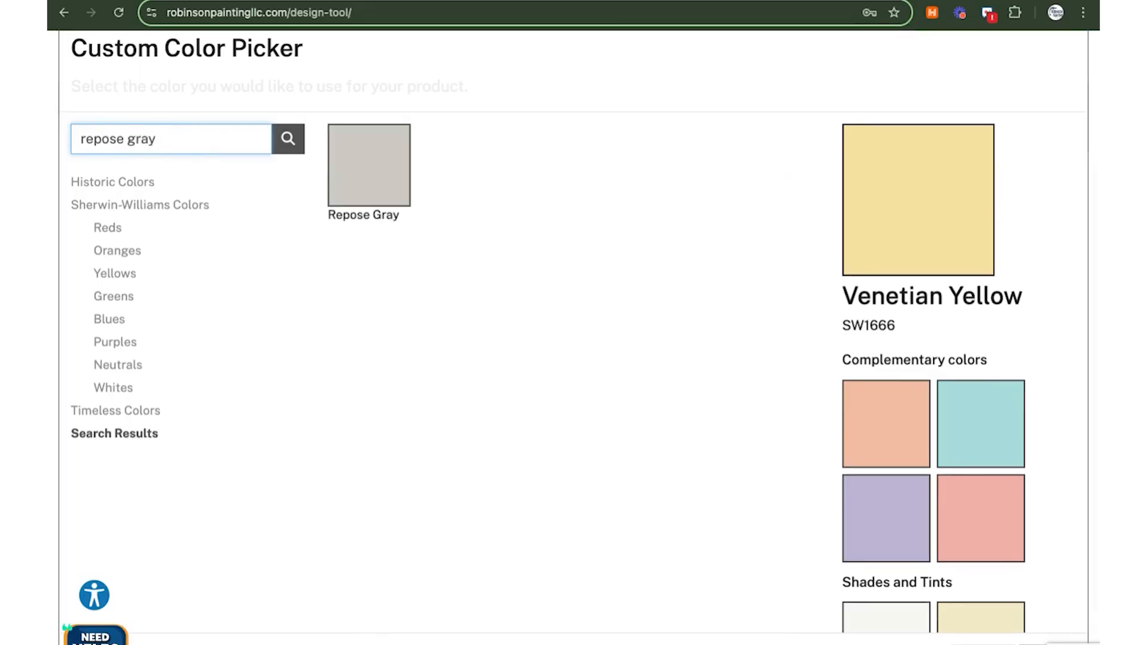
click(302, 149)
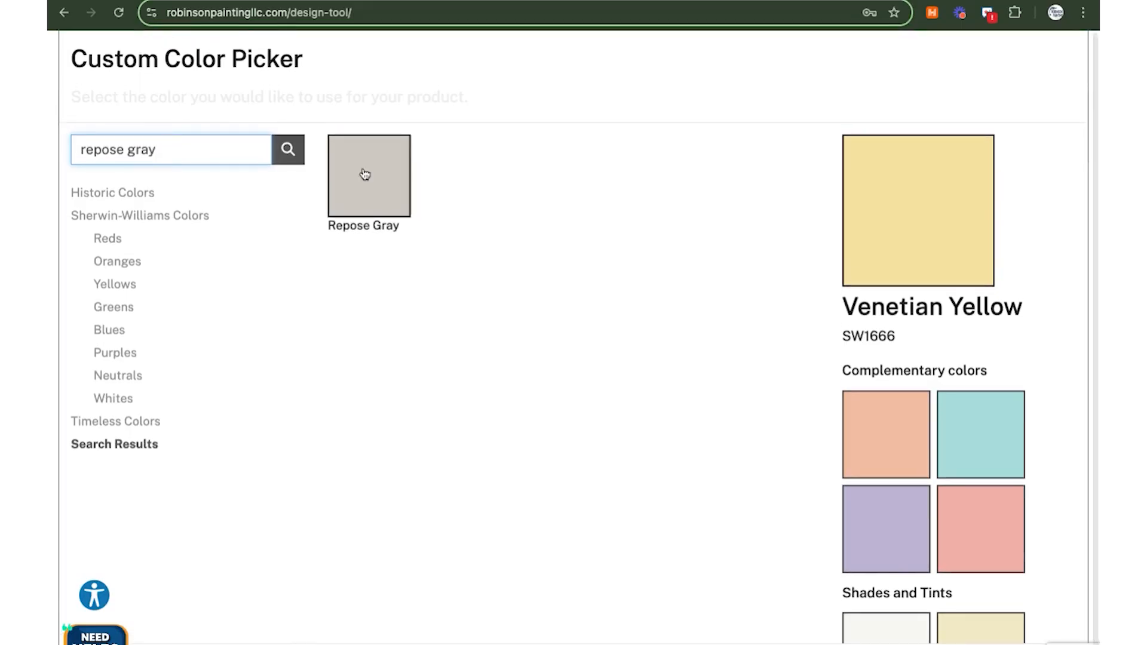
click(370, 179)
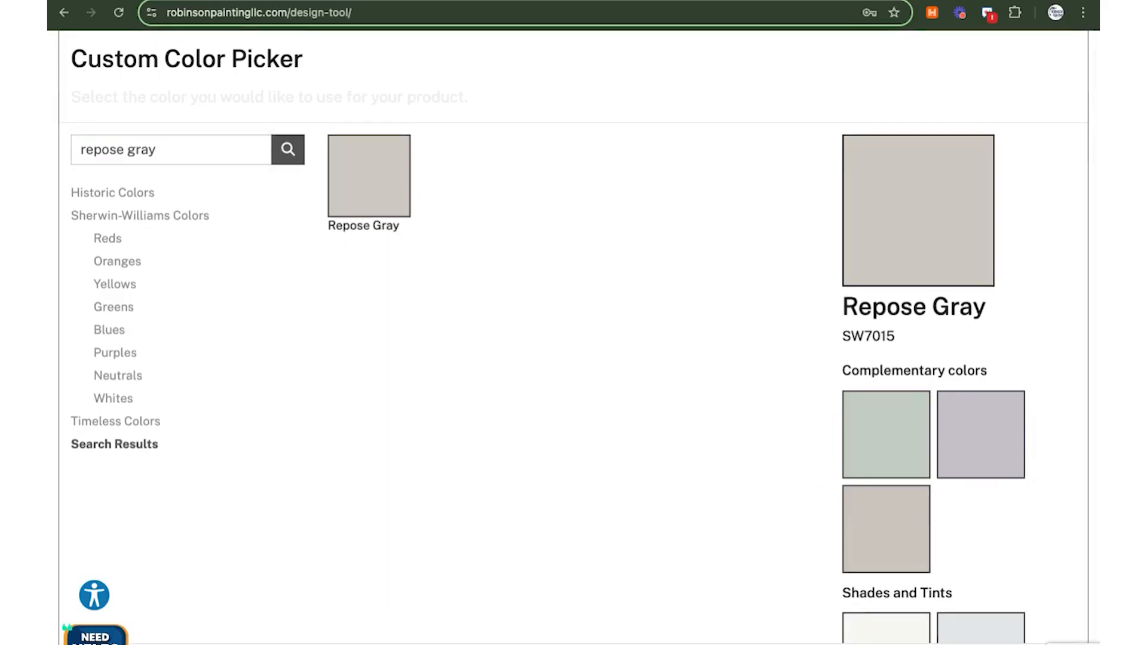
click(1047, 643)
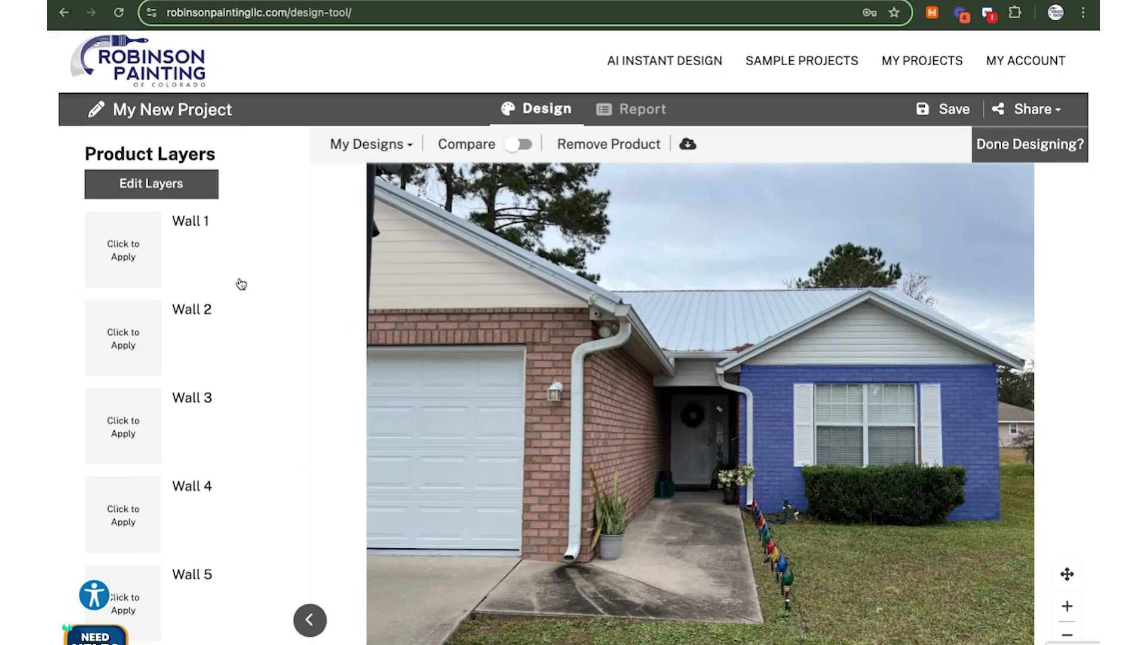
click(135, 183)
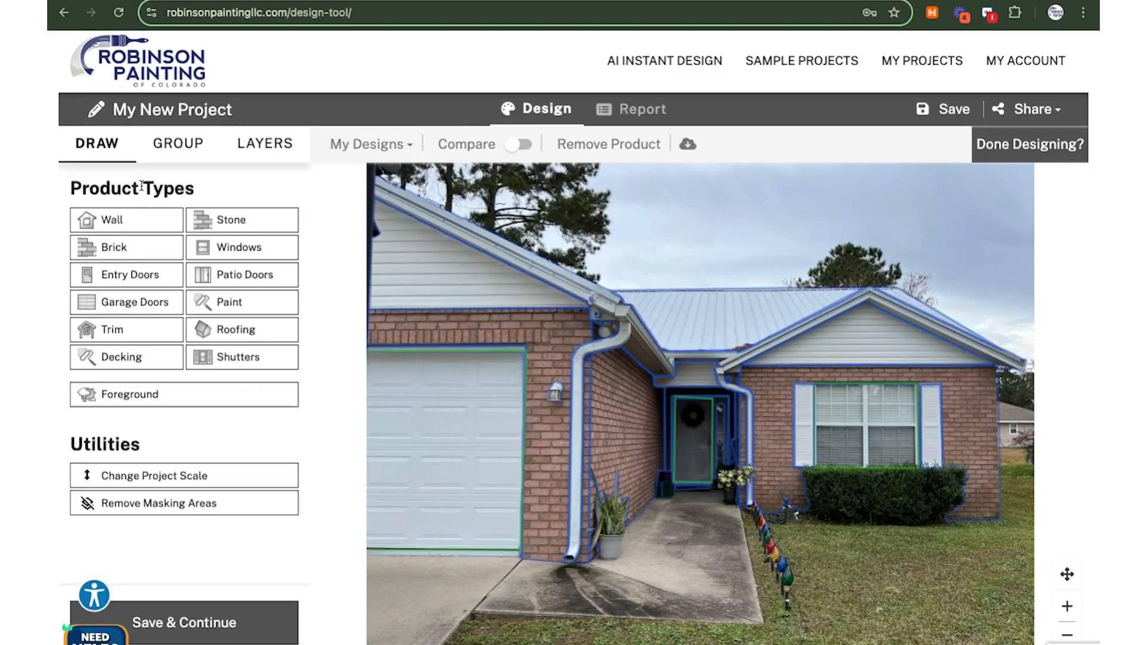
click(185, 143)
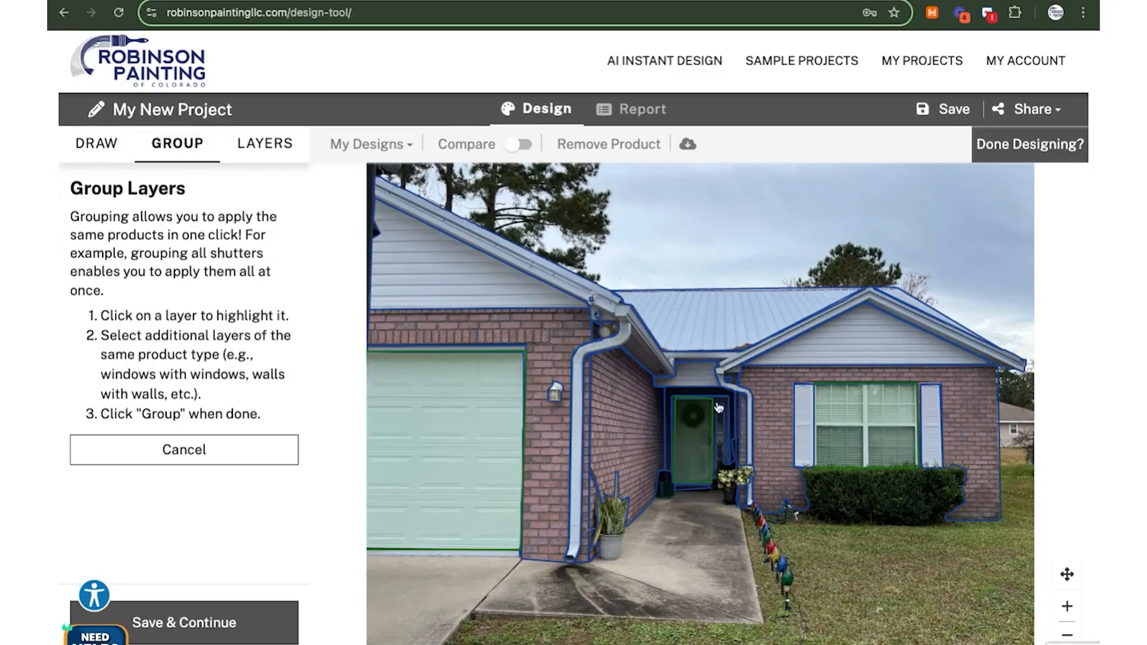
click(707, 387)
click(812, 352)
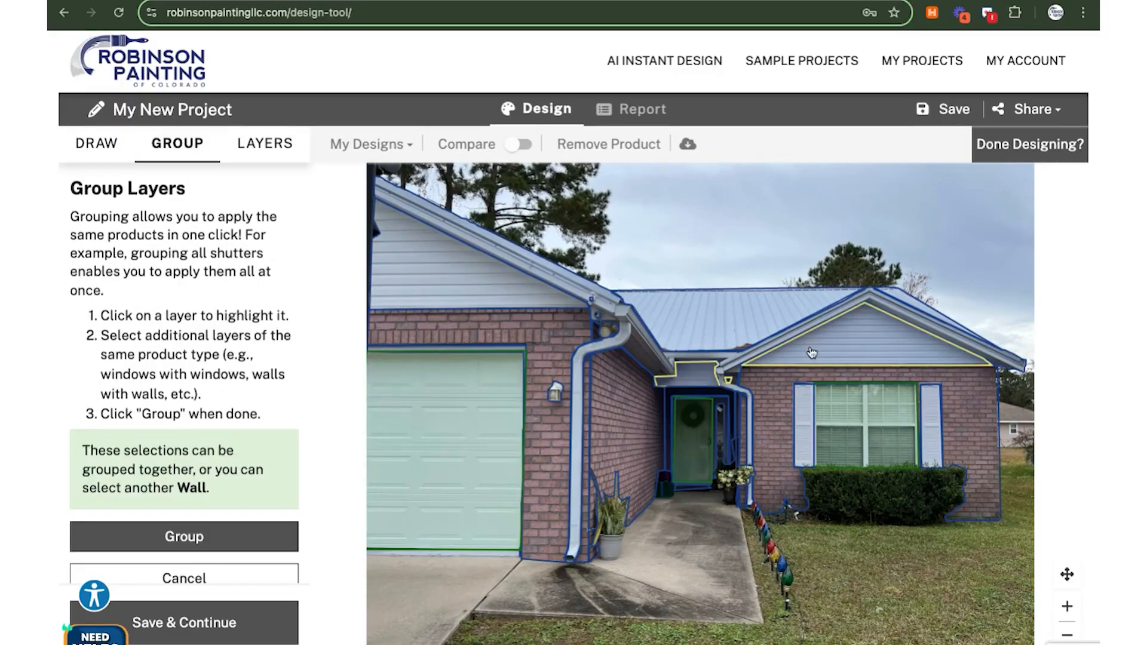
click(187, 623)
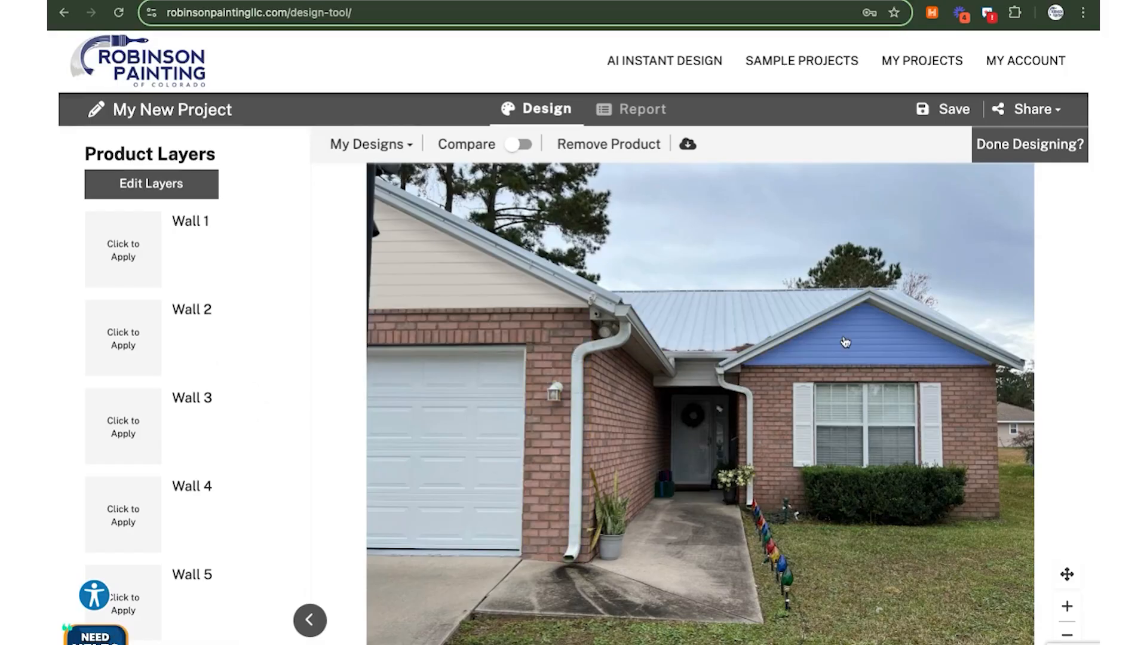
click(169, 185)
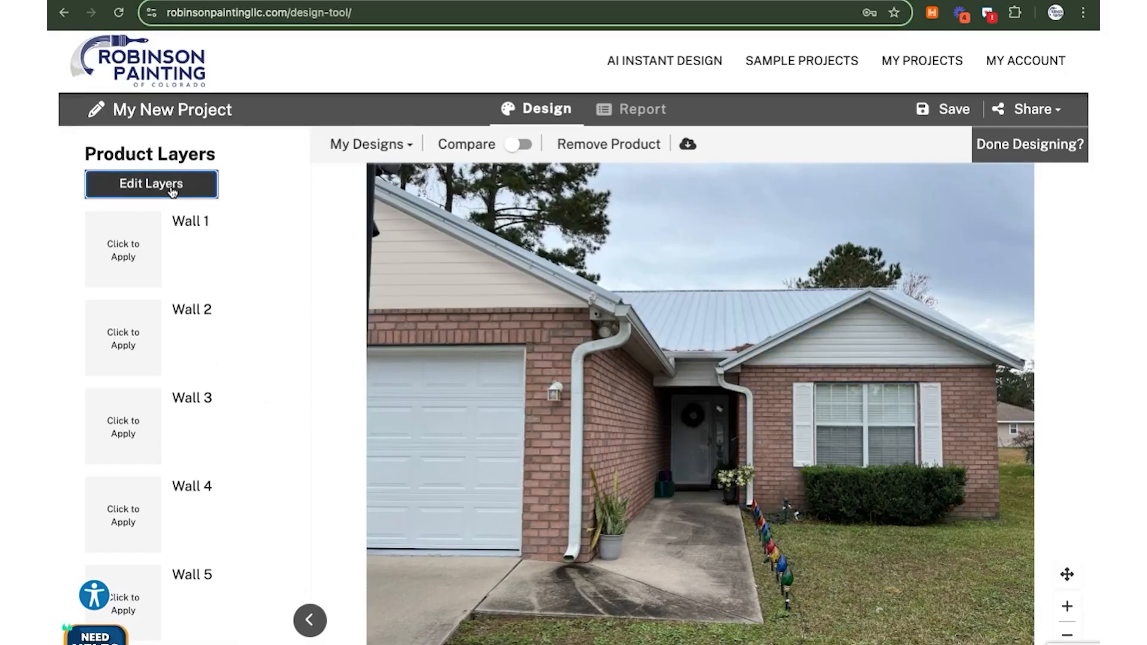
Group the porch wall above the door with the right gable wall and save the layers
click(159, 151)
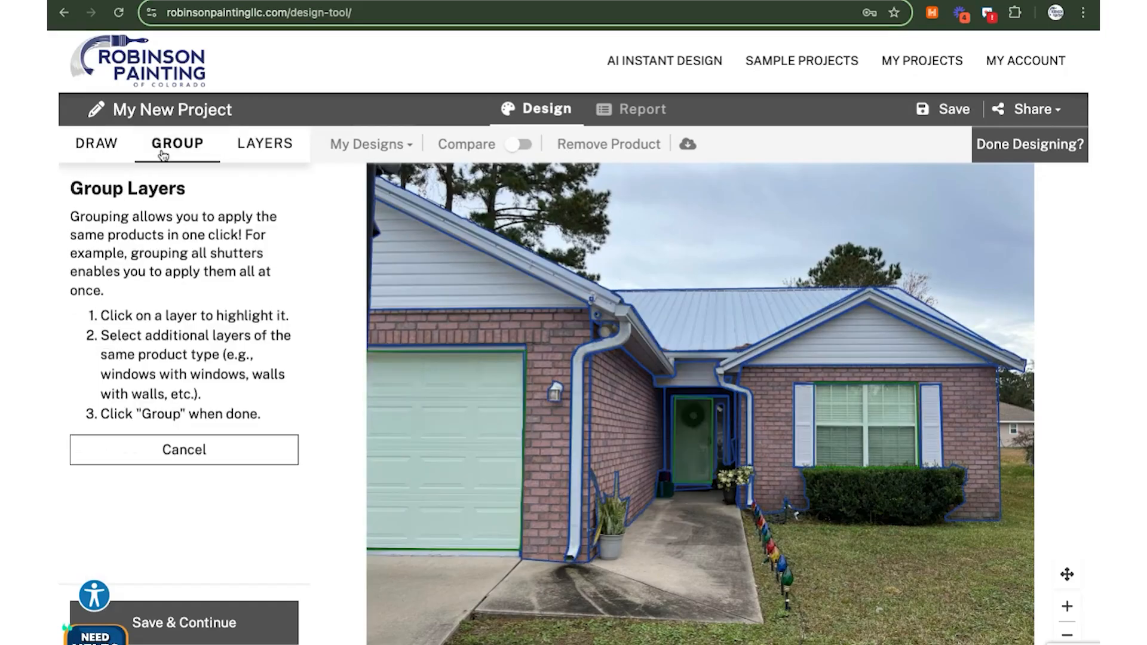
click(708, 383)
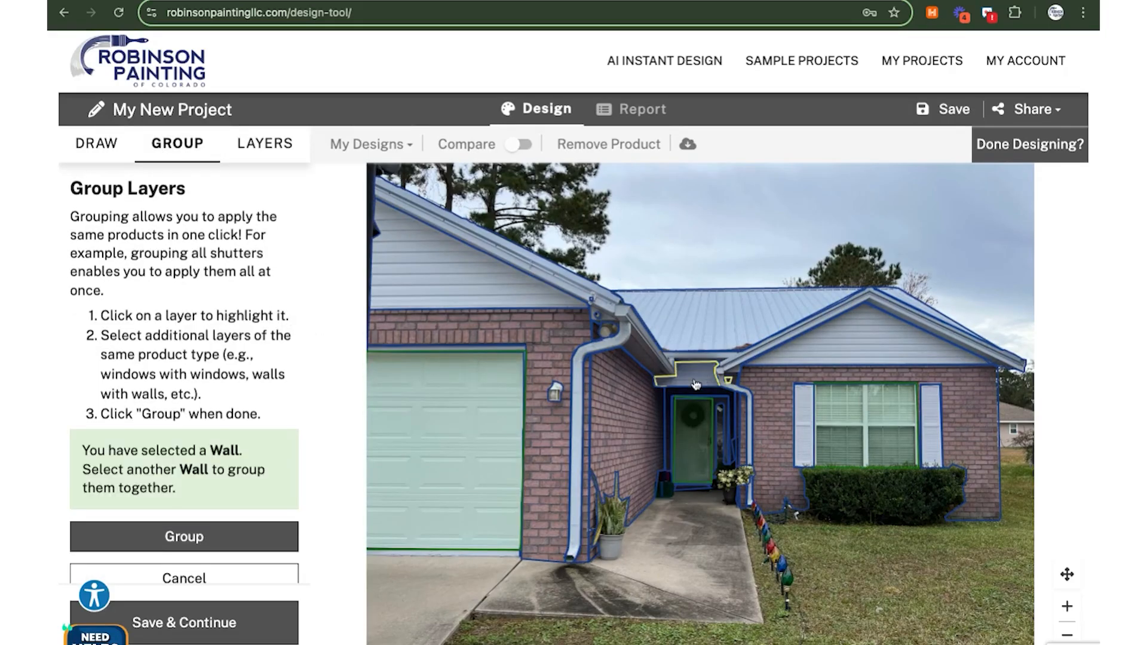
click(843, 357)
click(197, 541)
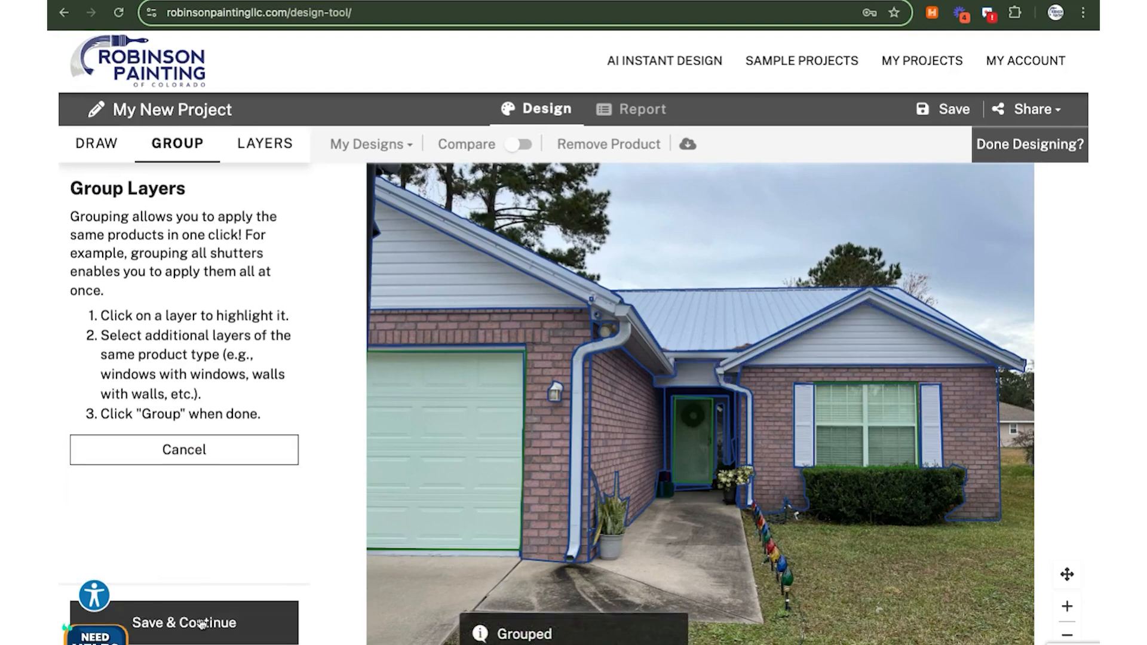
click(201, 624)
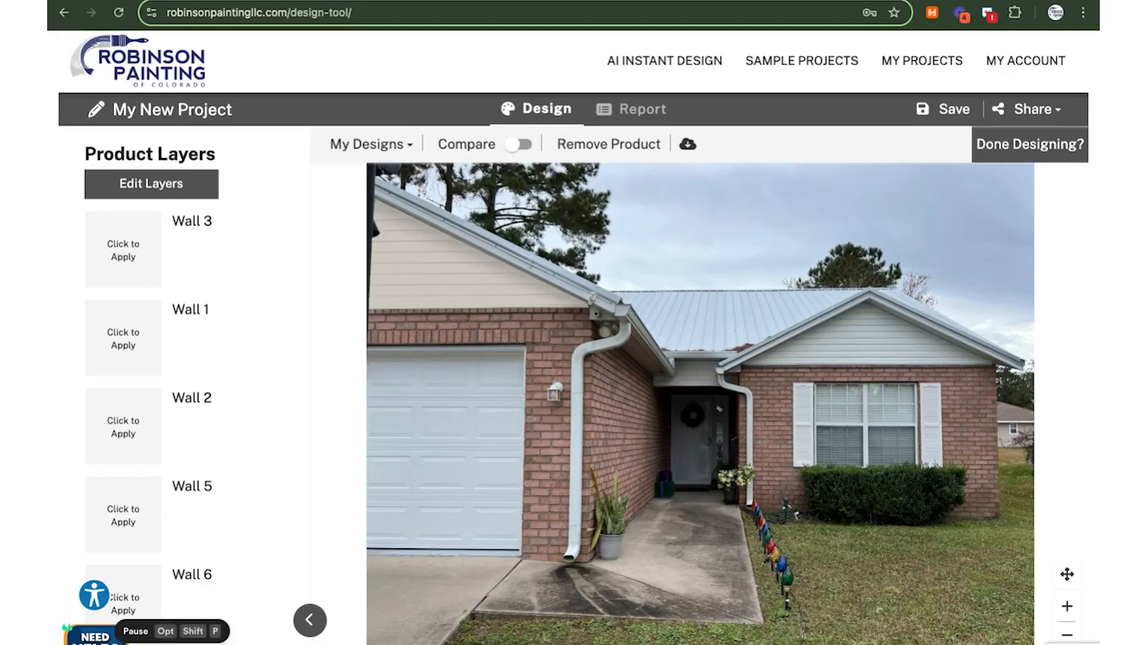
Paint the grouped gable walls Repose Gray from the recent colours and save
click(844, 345)
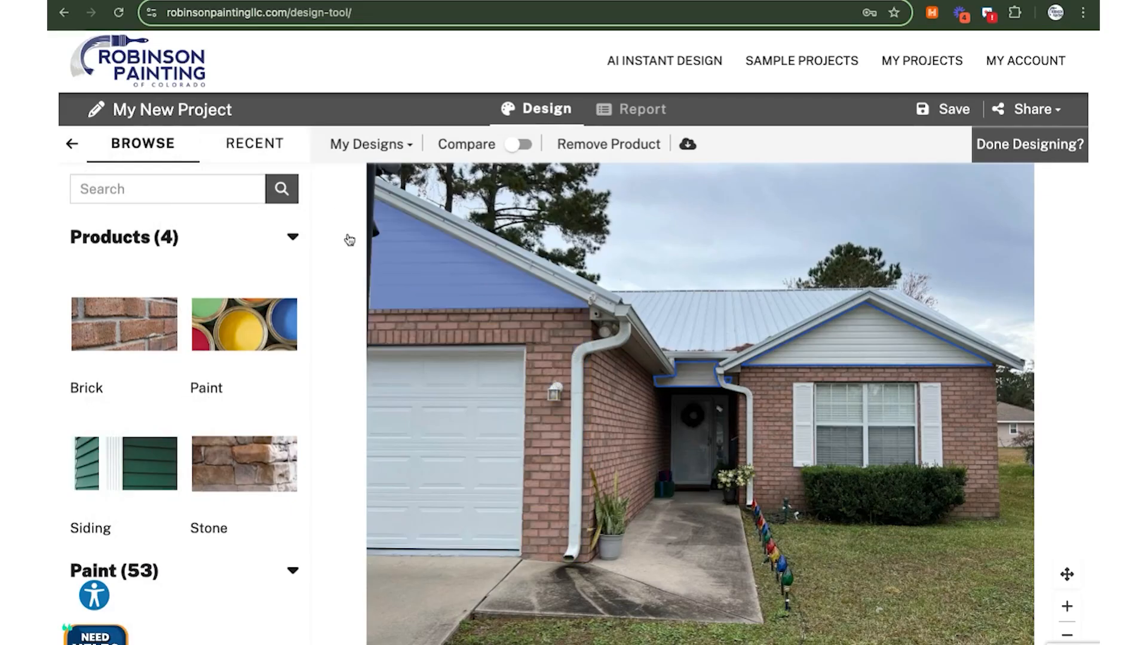
click(269, 152)
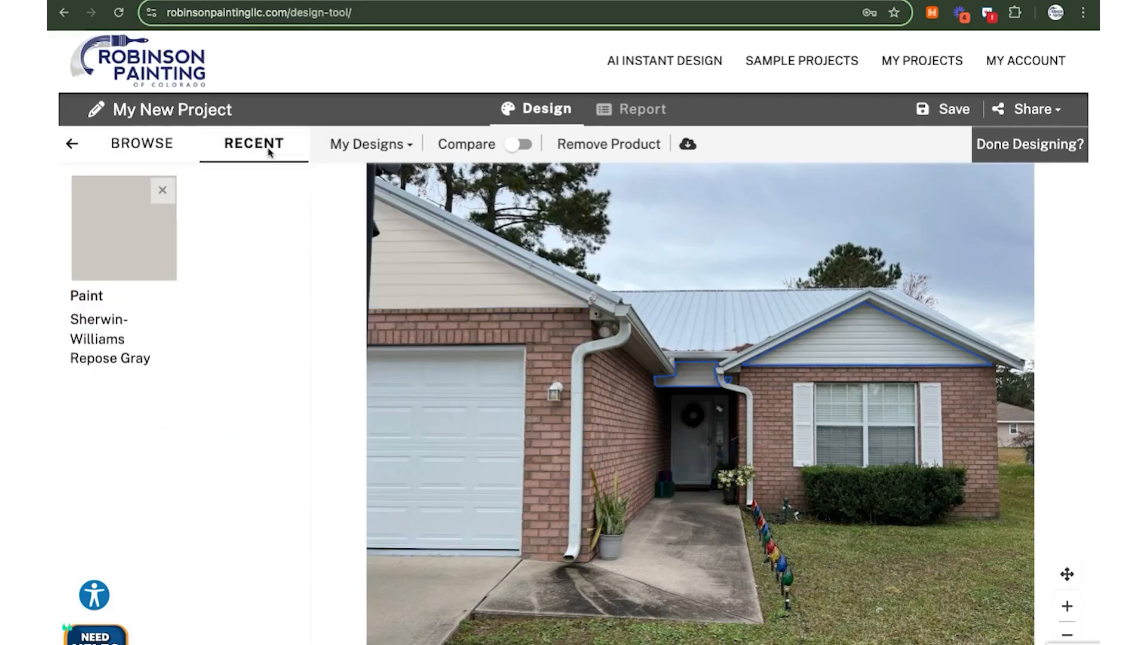
click(106, 248)
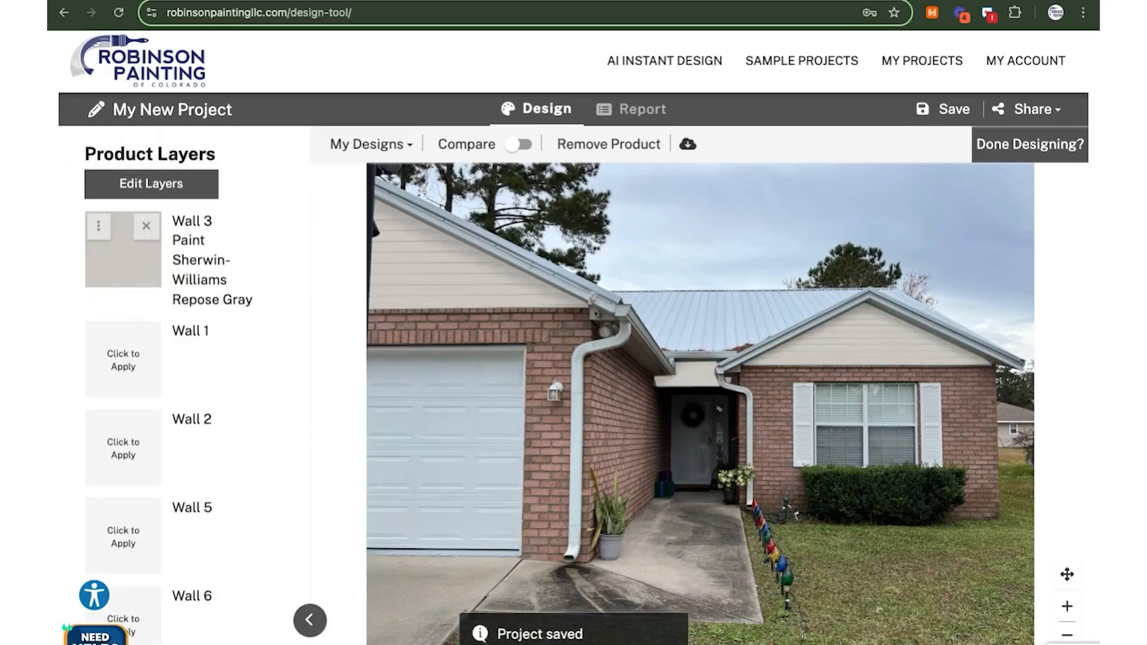
key(alt+shift+p)
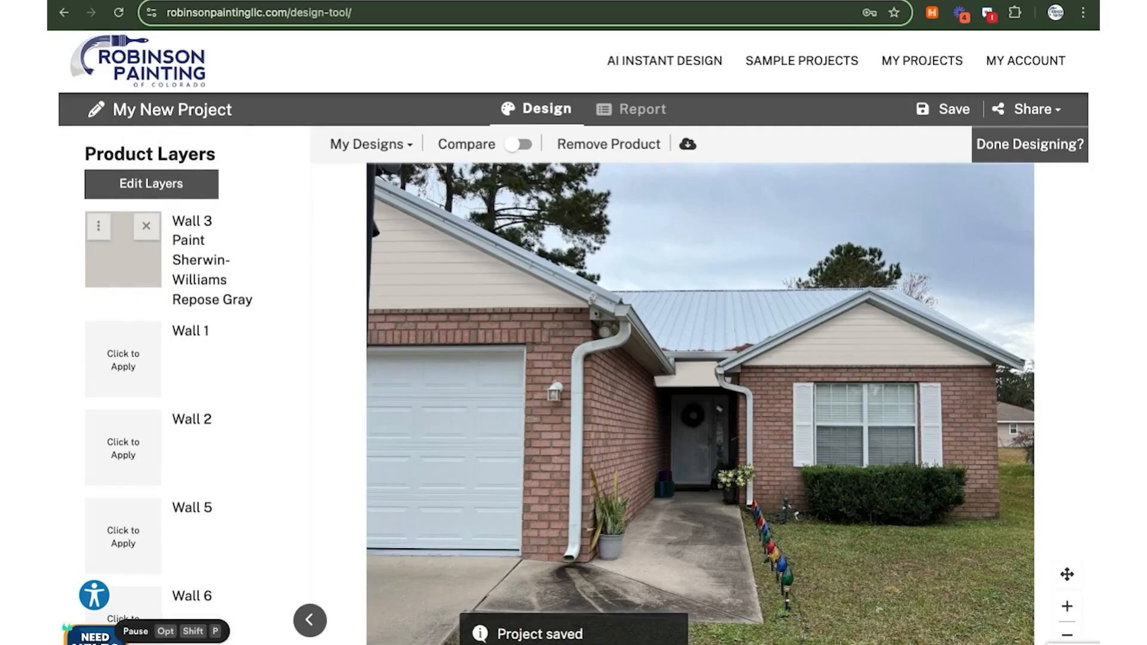
Select the roof trim and enter 'iron' in the Sherwin-Williams Custom Color Picker search
click(581, 294)
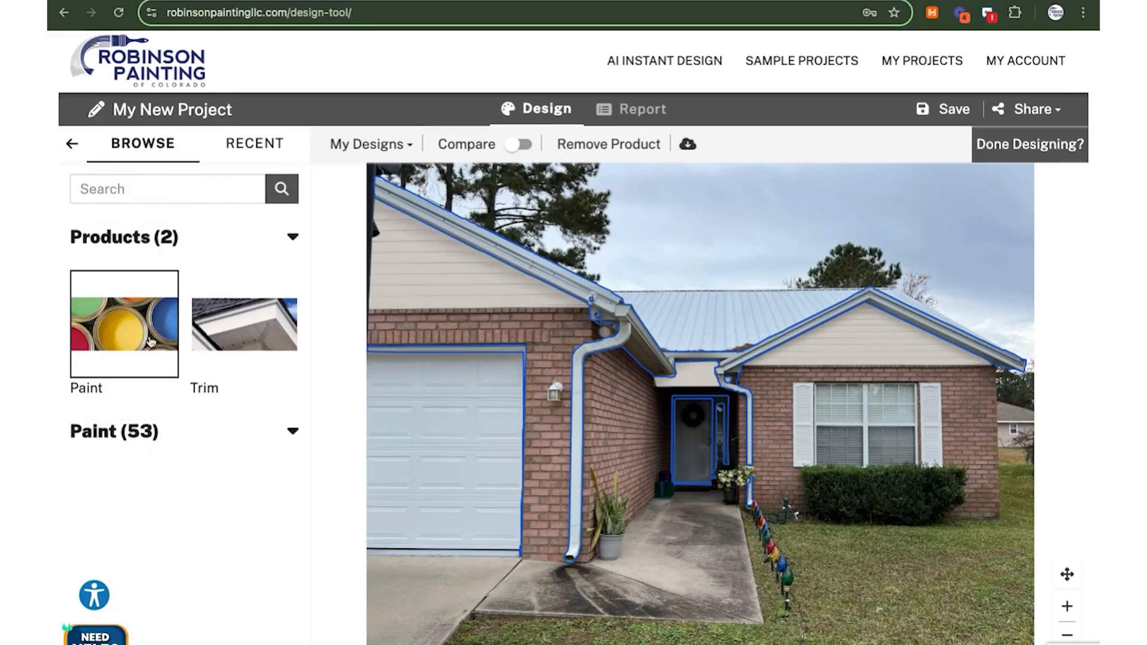
click(129, 331)
scroll(256, 504, down, 20)
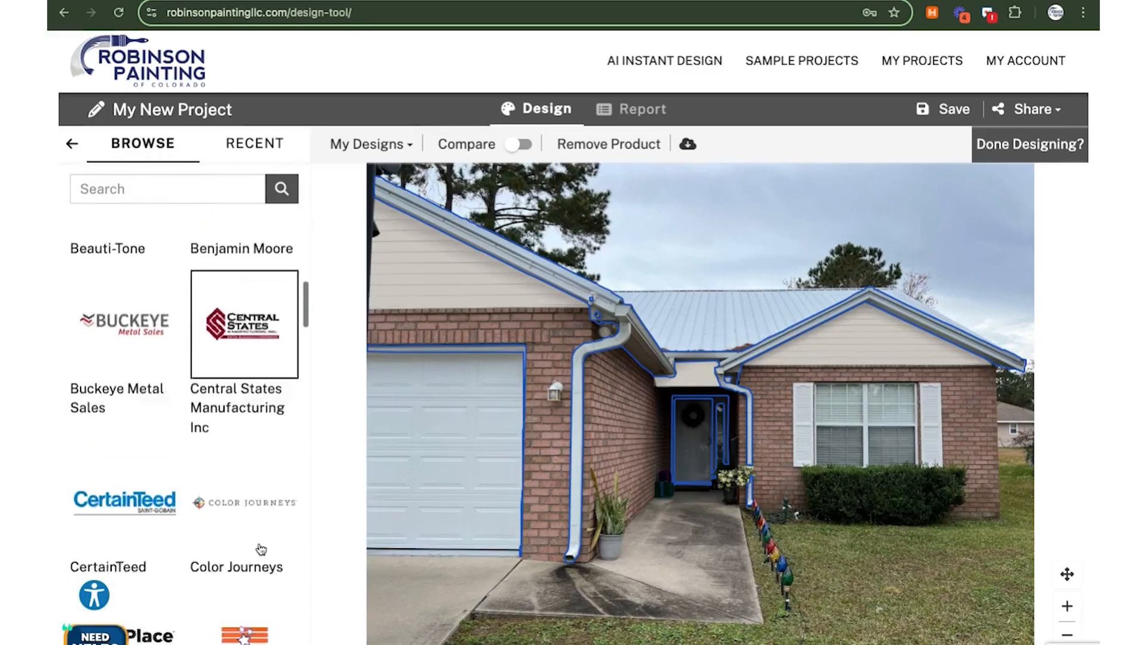
scroll(259, 548, down, 15)
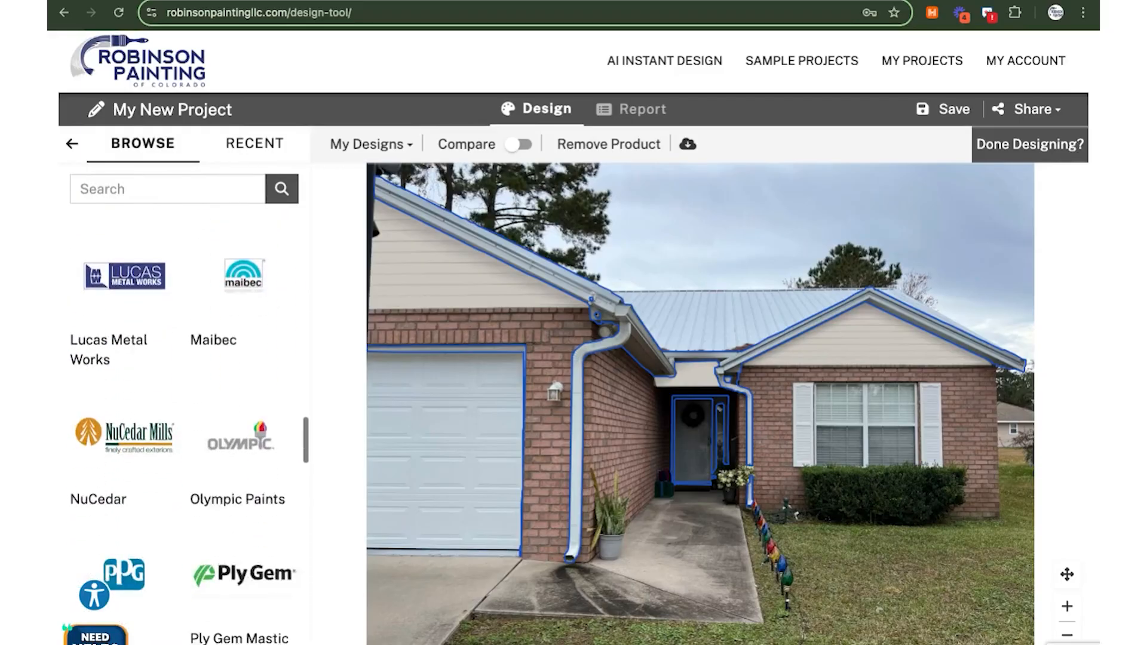
scroll(190, 432, down, 8)
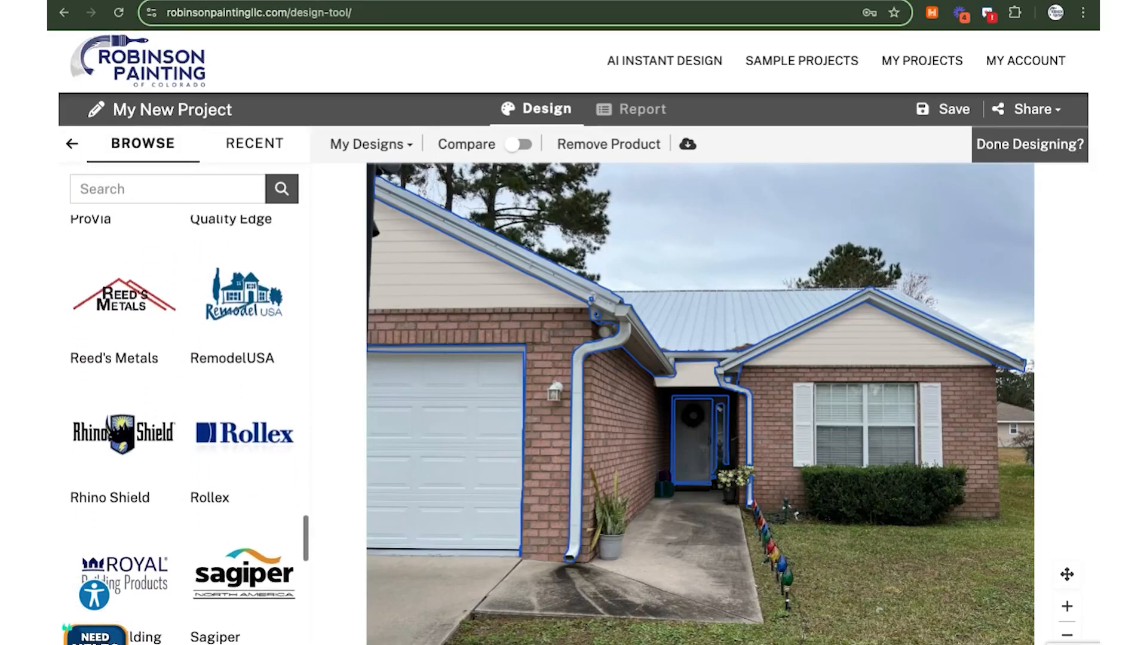
scroll(225, 358, down, 5)
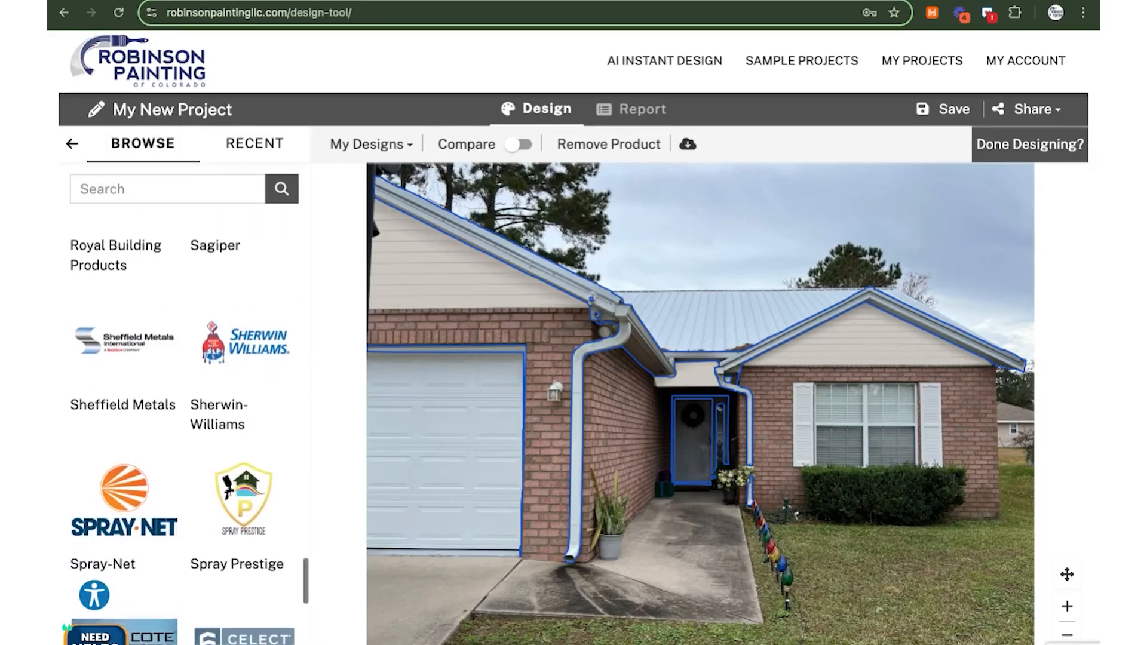
click(225, 356)
click(123, 417)
triple_click(202, 152)
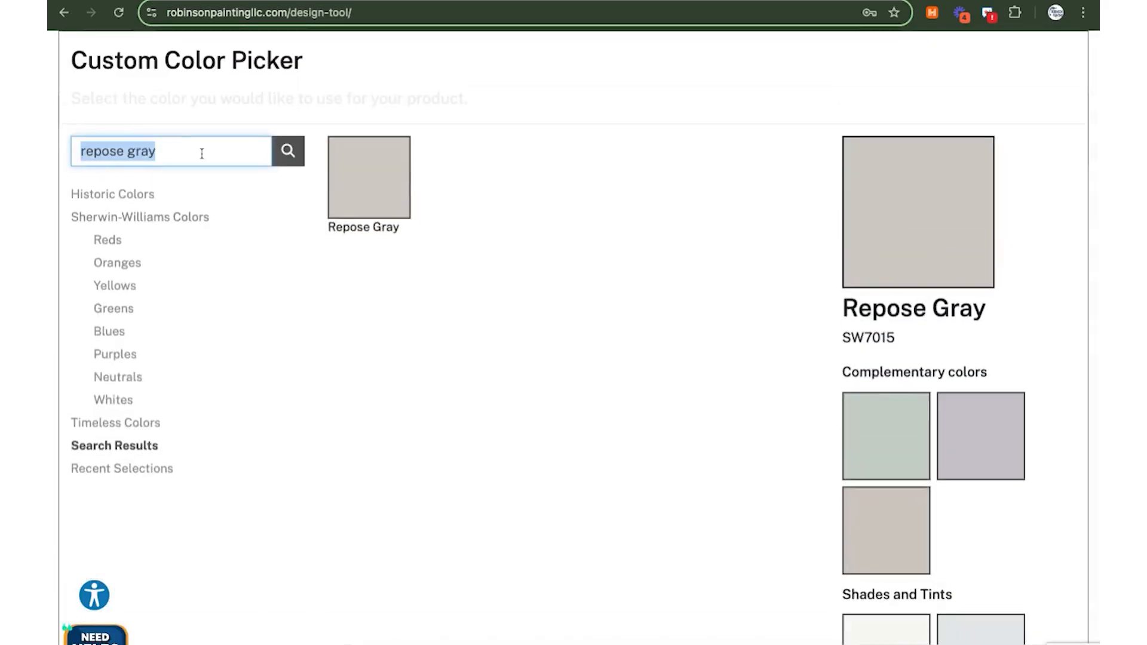
text(iron ore)
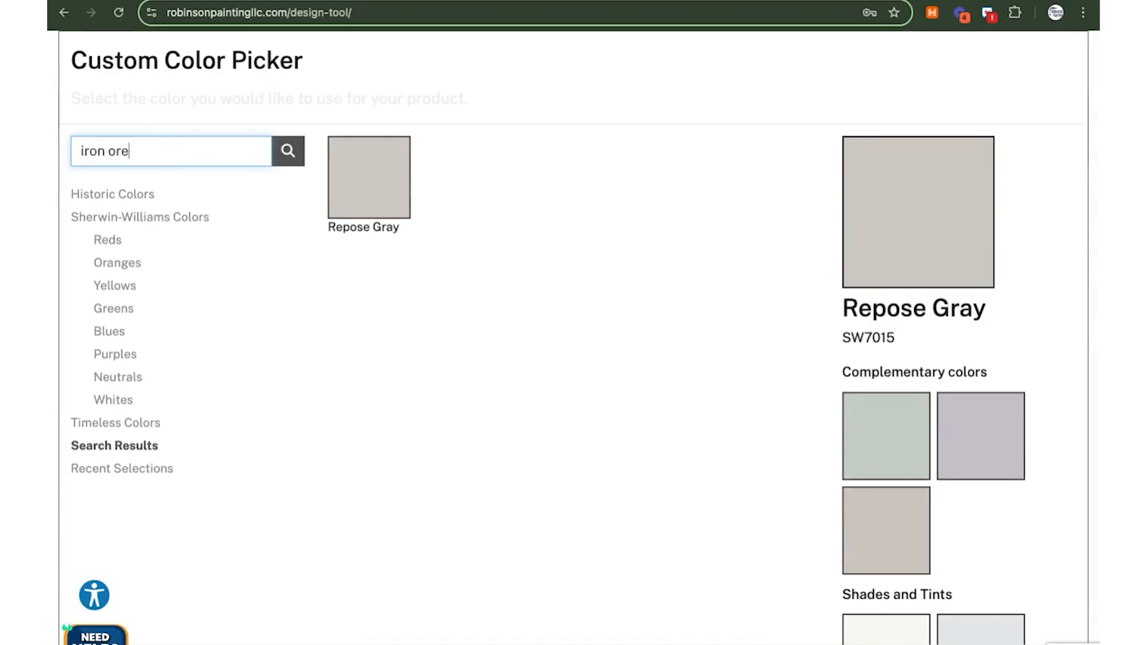
Search for 'iron' and apply Iron Ore (SW7069) to the roof trim
key(Return)
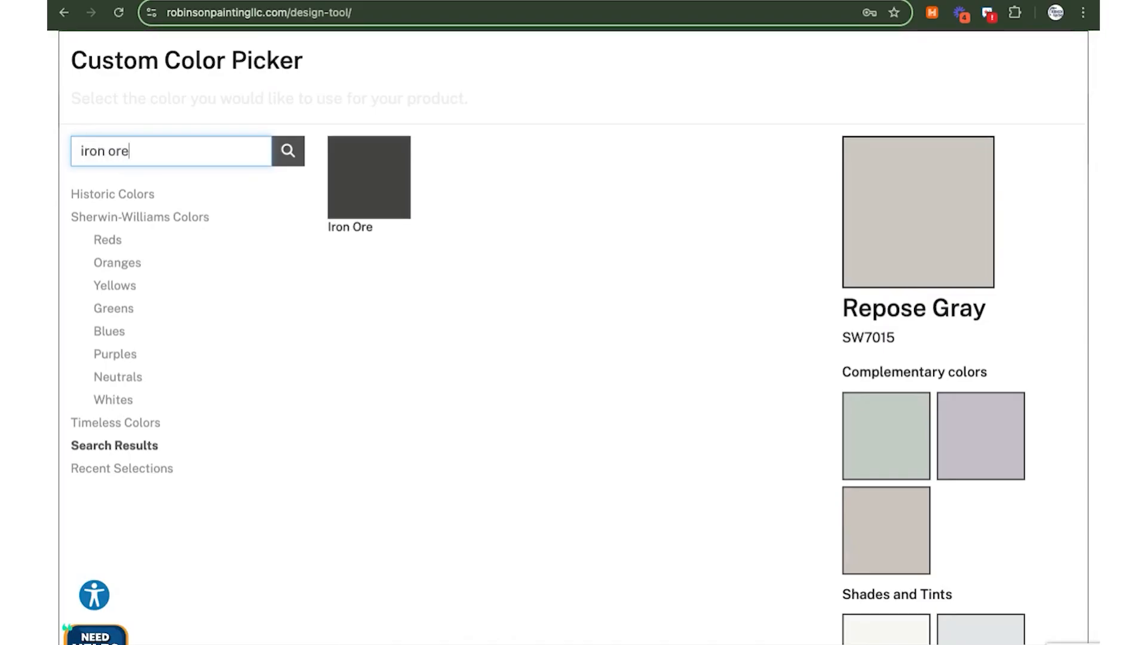
click(348, 178)
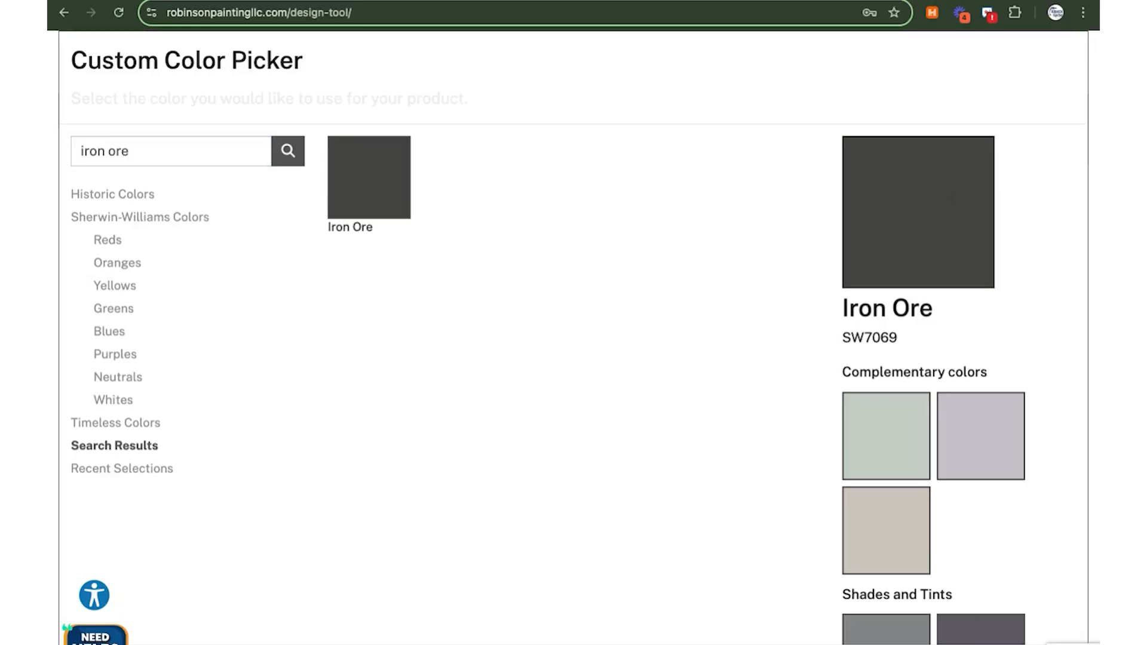
click(1039, 640)
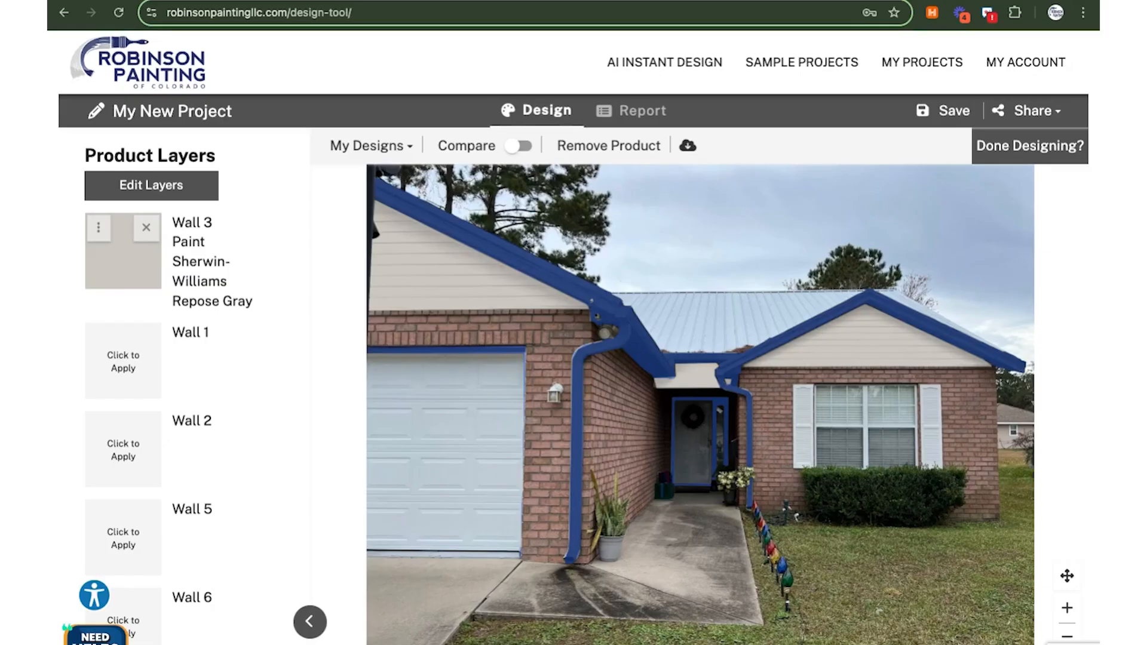
Trace the downspout beside the garage as a new contour paint surface and save the layers
click(154, 191)
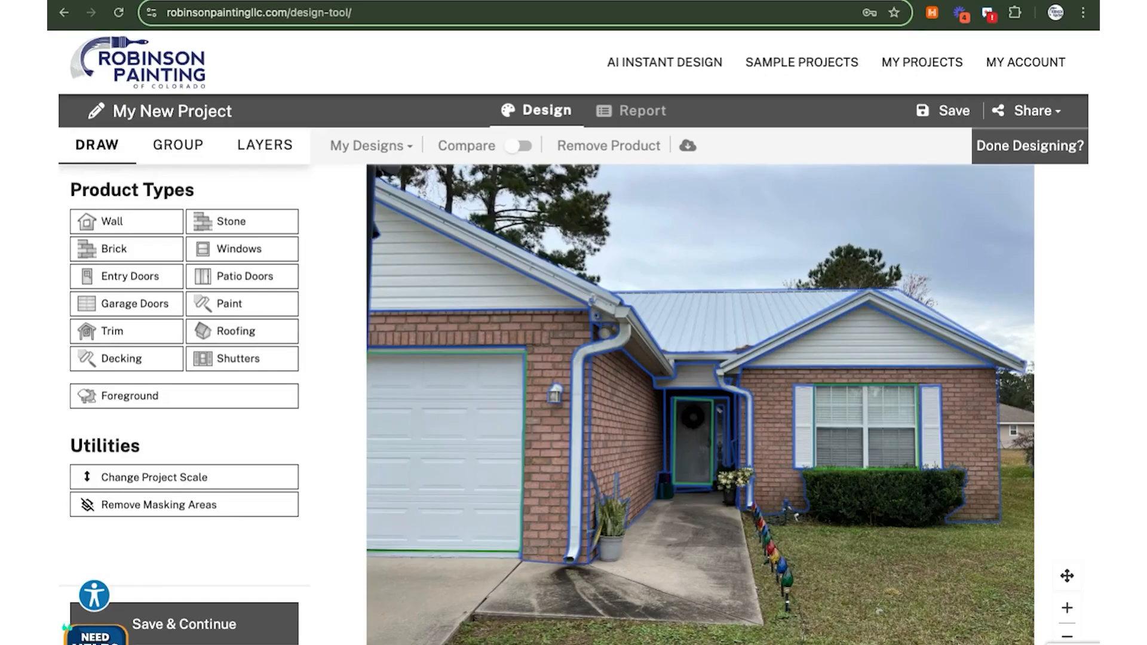
click(255, 308)
click(135, 309)
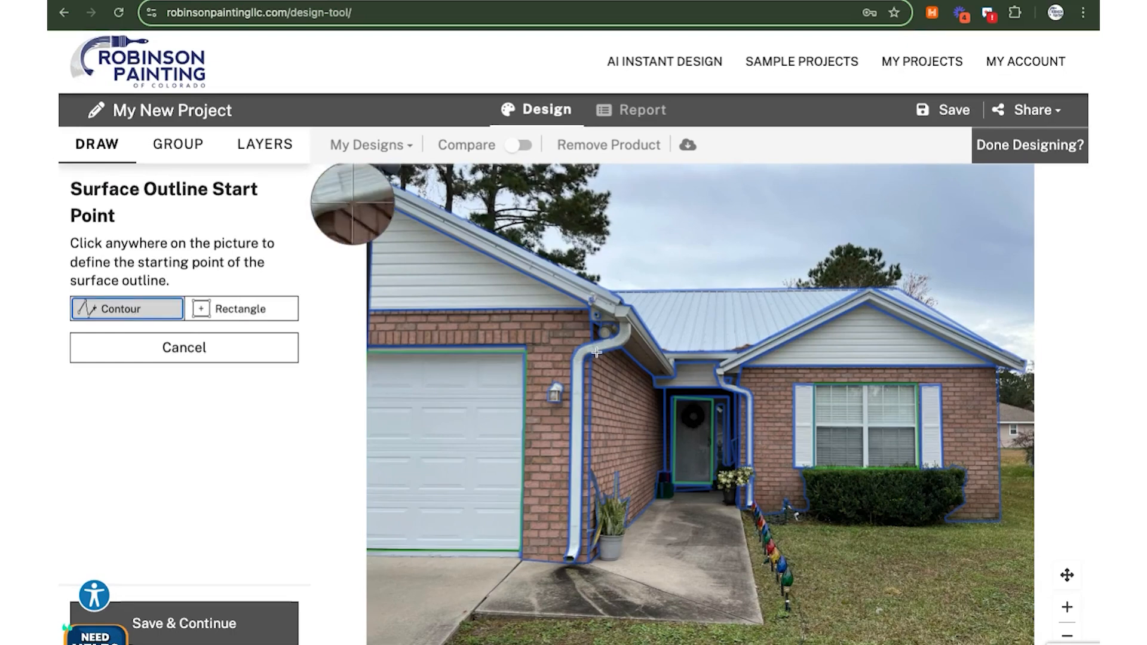
click(619, 324)
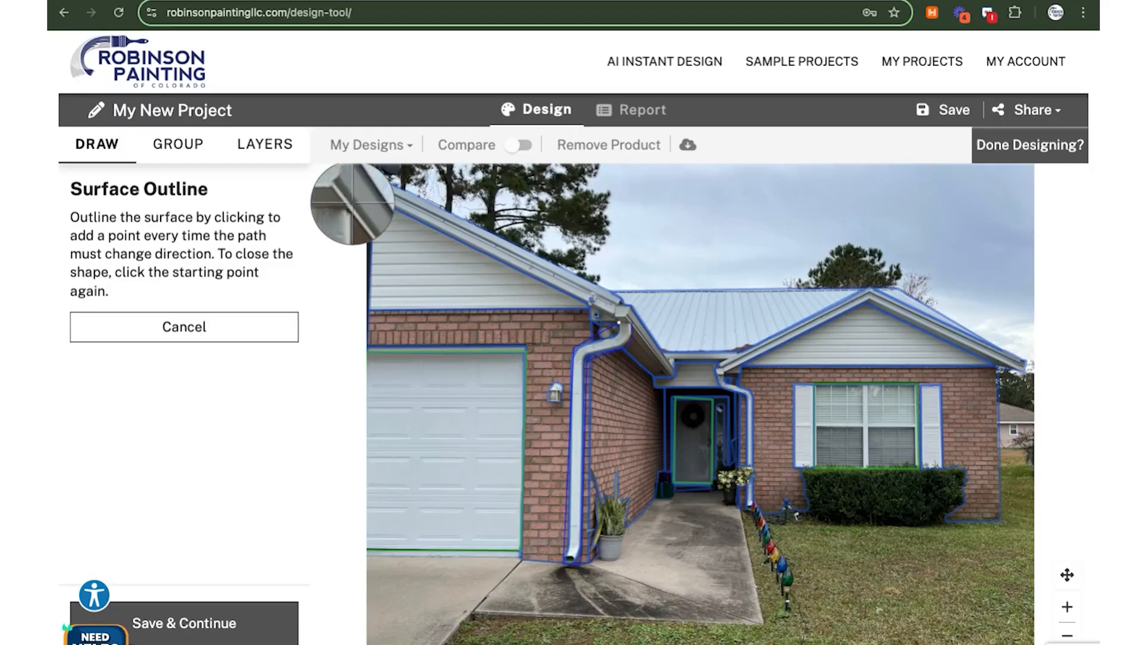
click(619, 323)
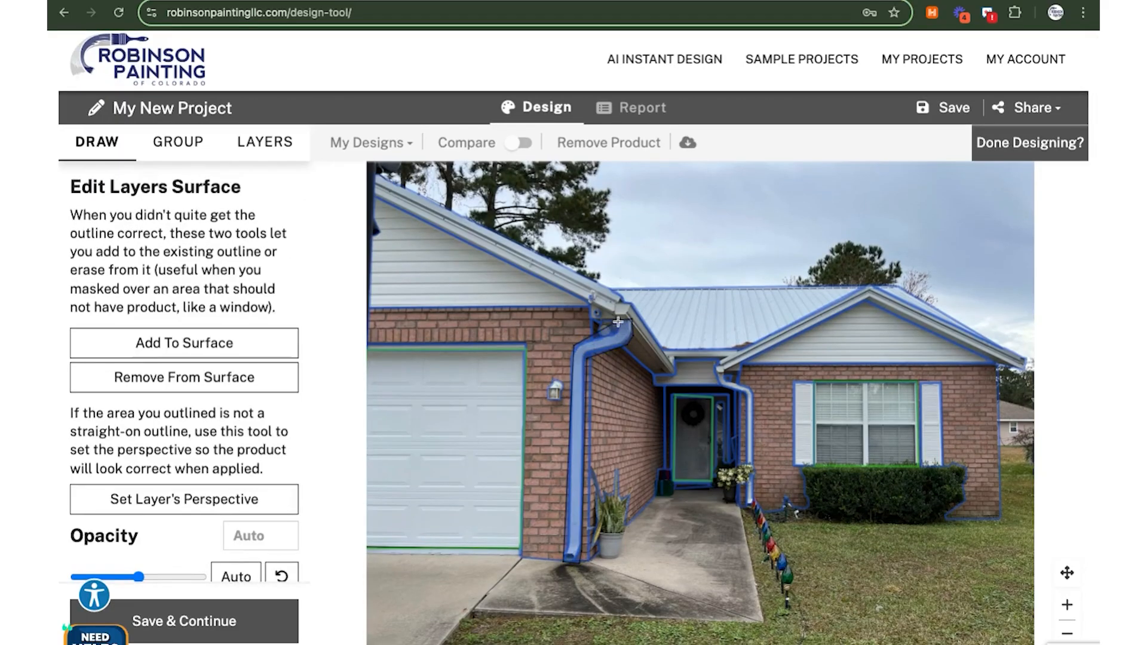
click(191, 352)
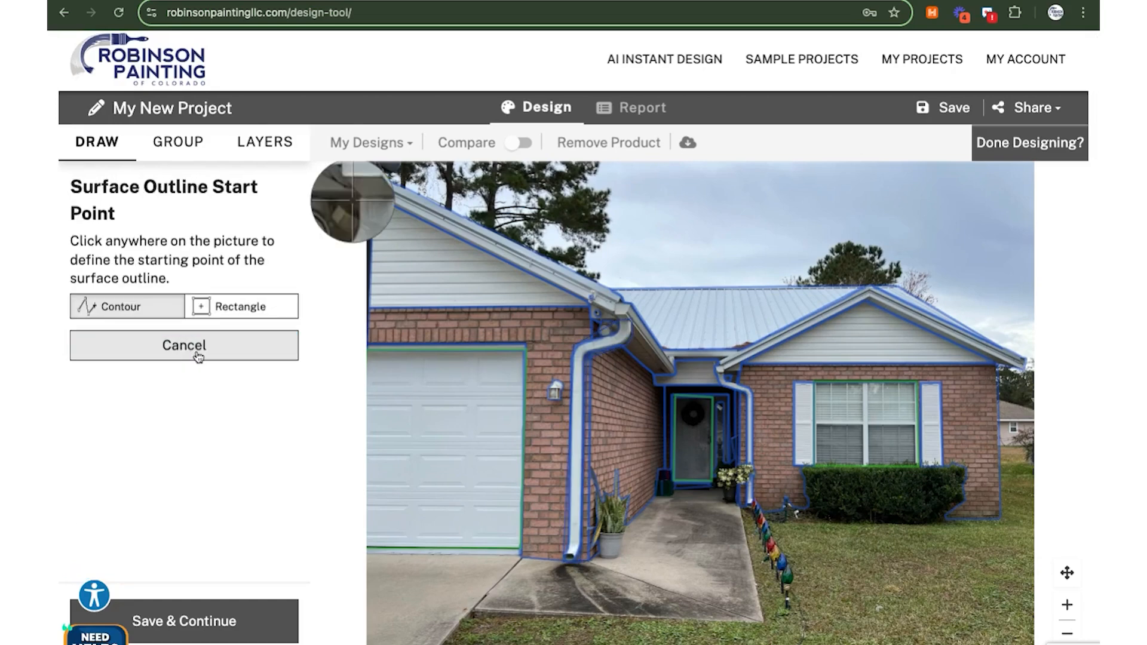
click(203, 611)
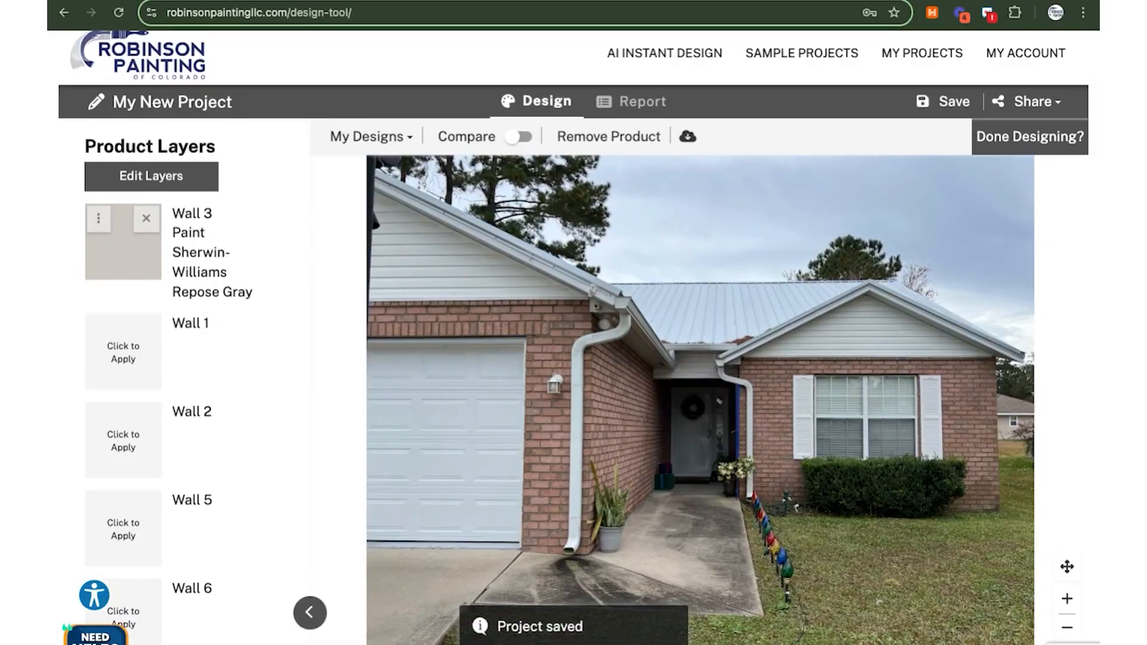
Apply the recently used Repose Gray paint to the Paint 1 layer
scroll(507, 445, down, 1)
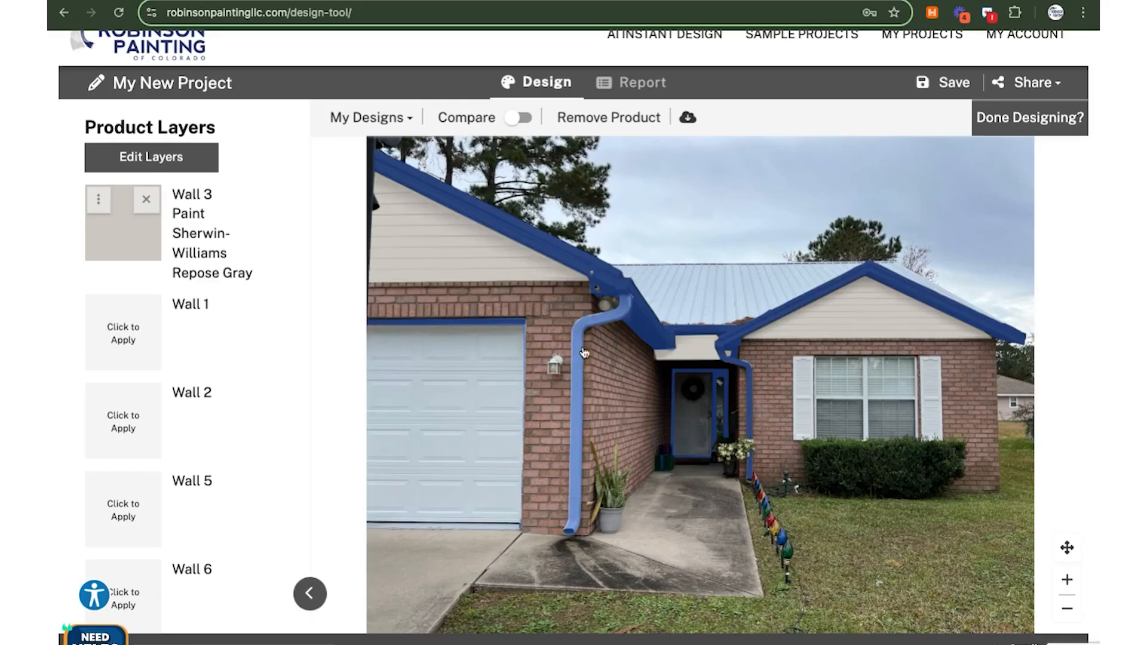
scroll(200, 430, down, 3)
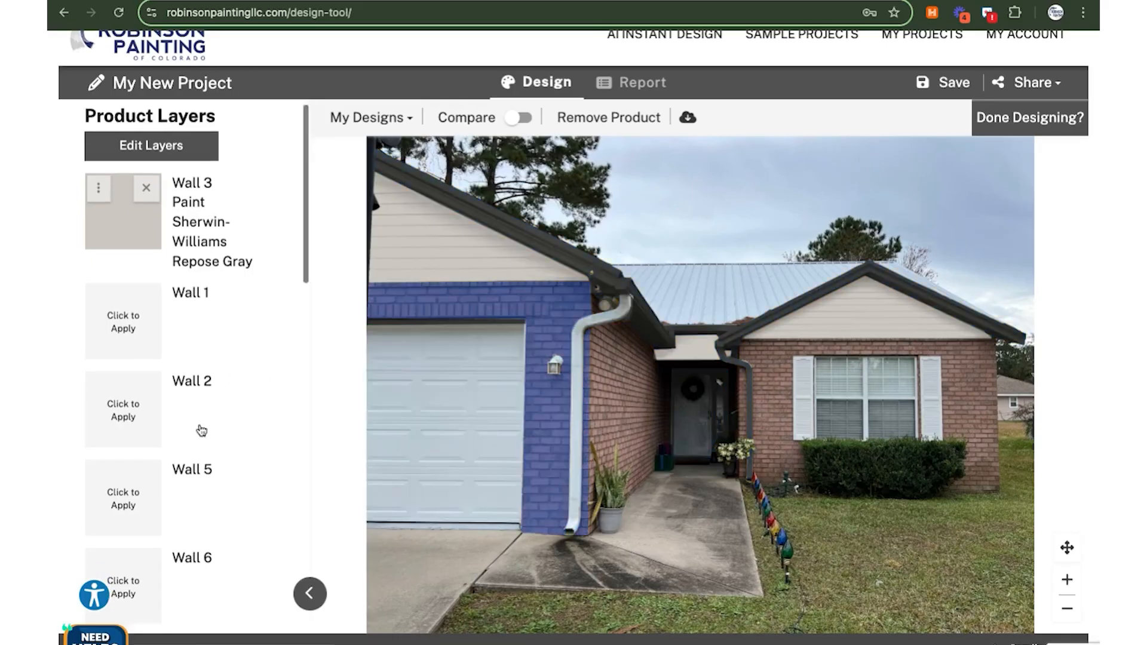
scroll(201, 429, down, 12)
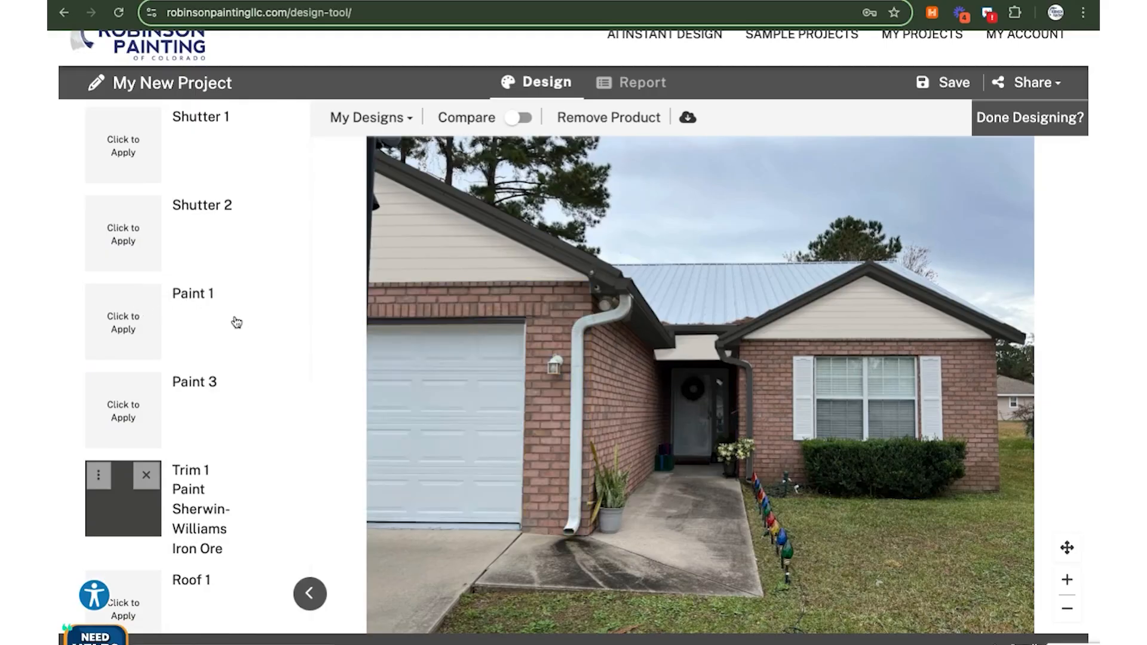
click(192, 322)
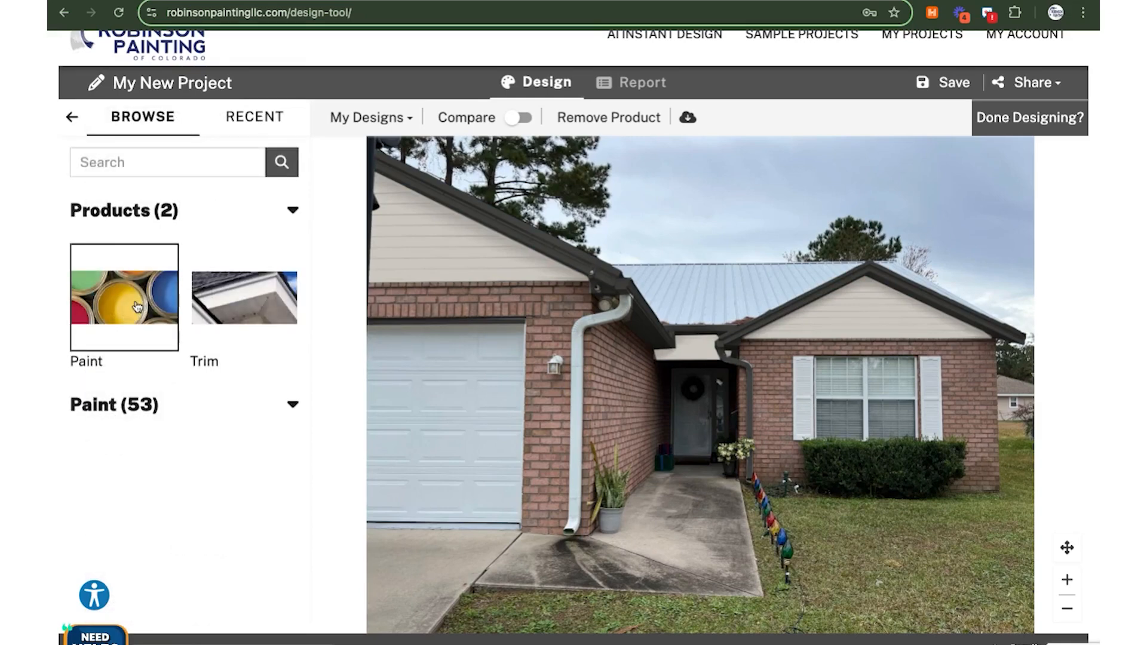
click(245, 119)
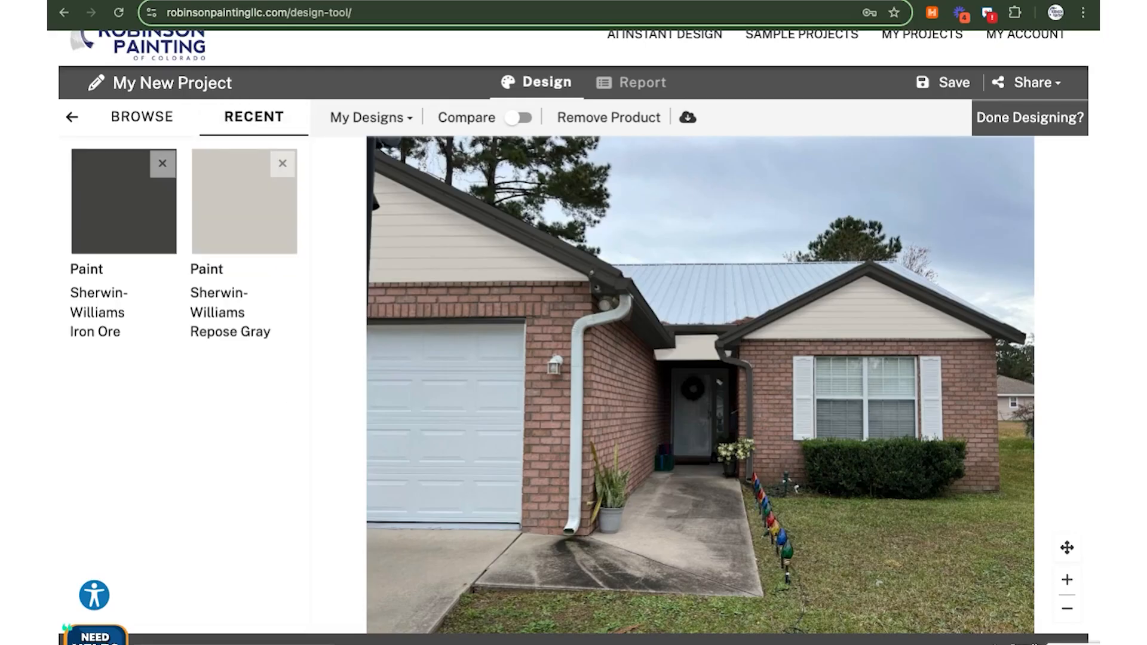
click(247, 211)
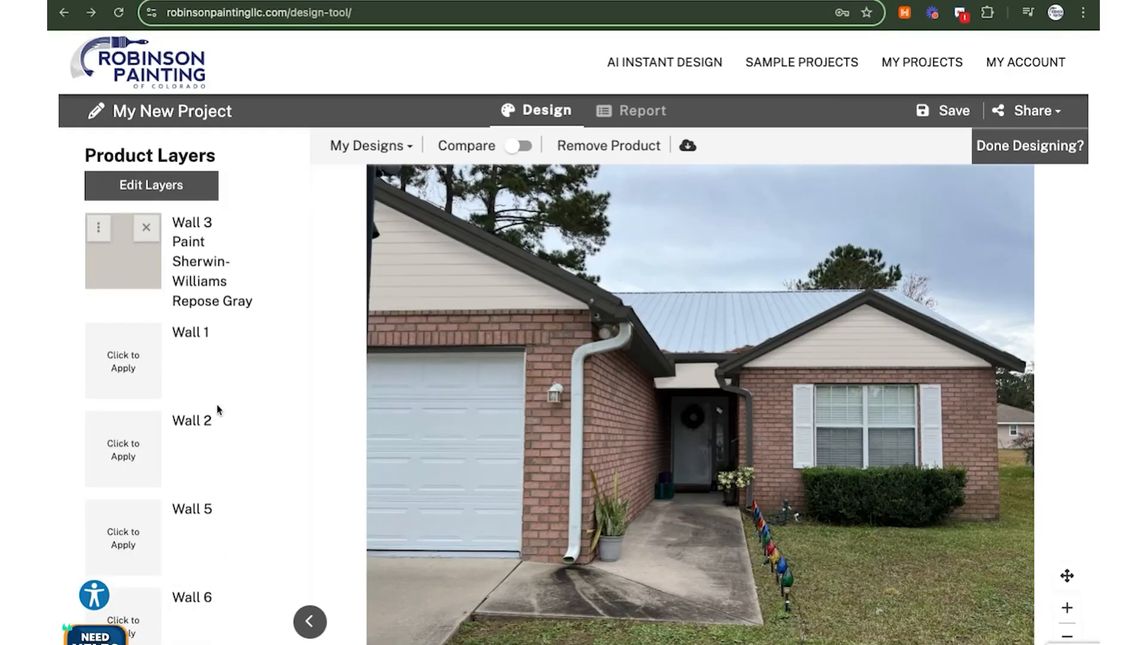
scroll(218, 411, down, 3)
scroll(219, 411, down, 8)
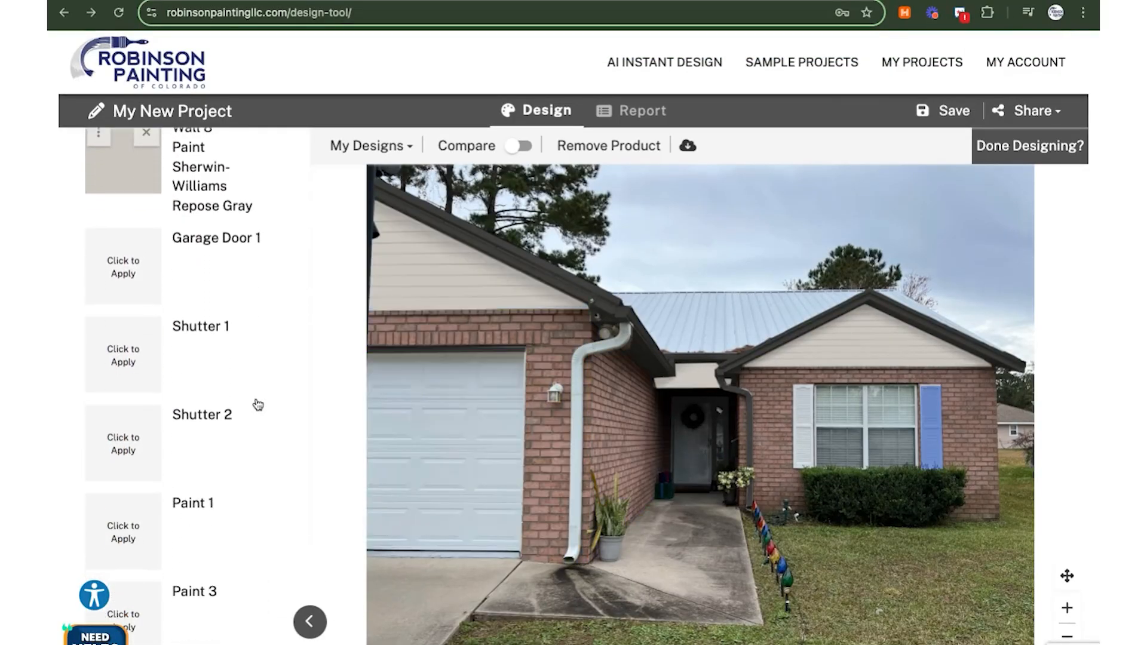
Give the Paint 3 downspout layer Repose Gray from the recent colours and save
scroll(255, 404, down, 2)
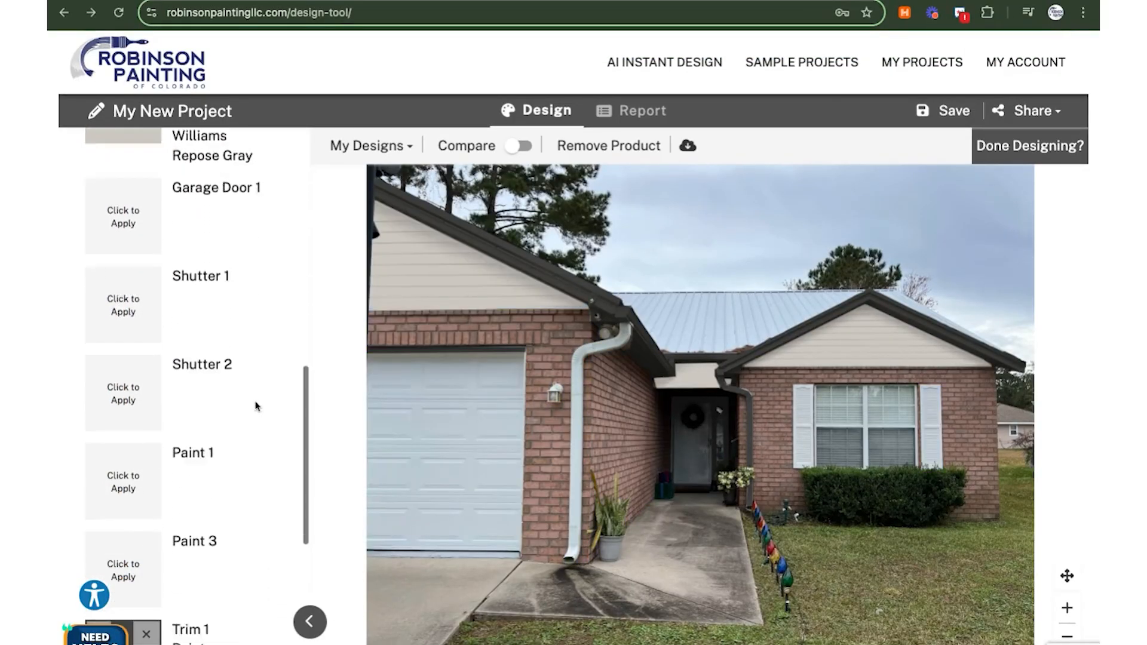
click(123, 499)
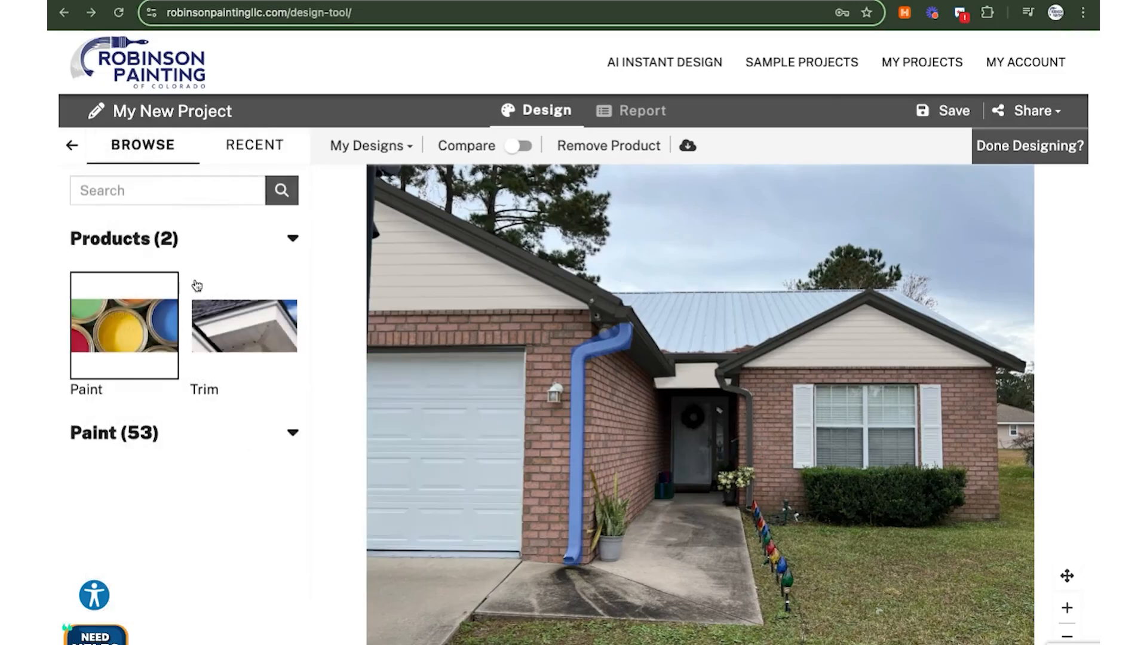
click(244, 153)
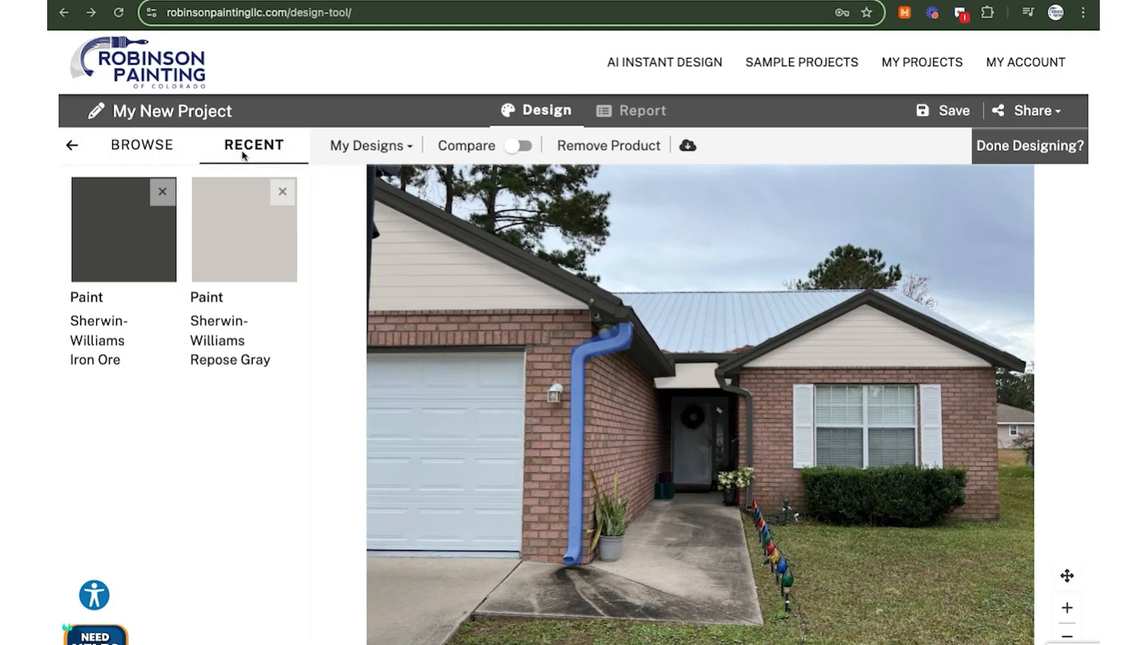
click(244, 241)
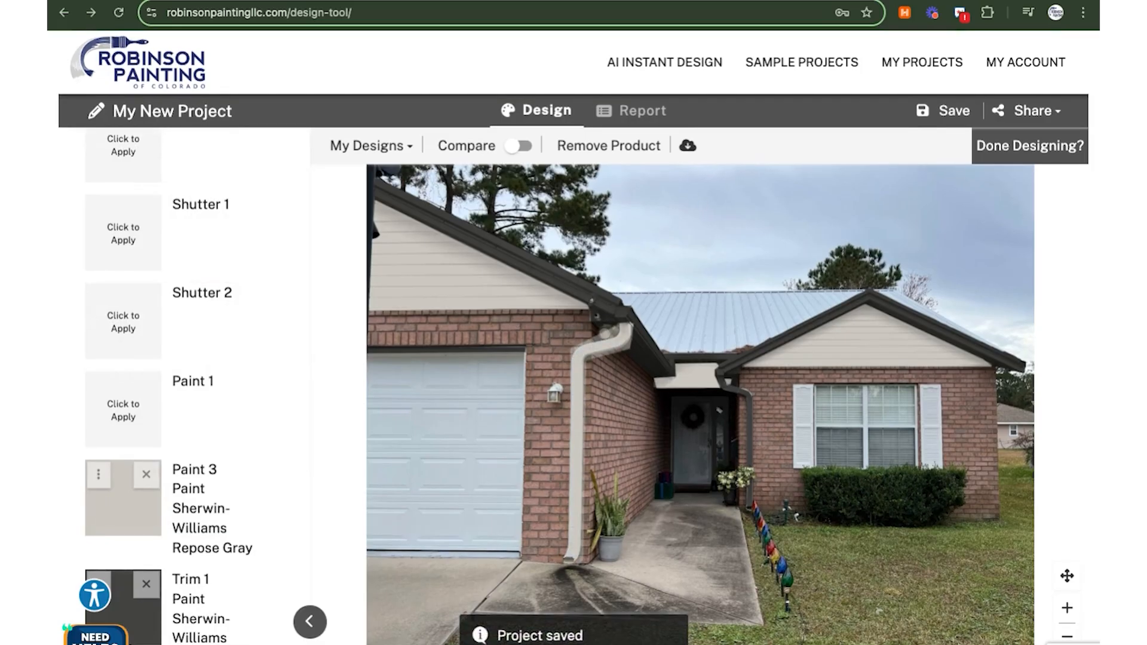
key(alt+shift+p)
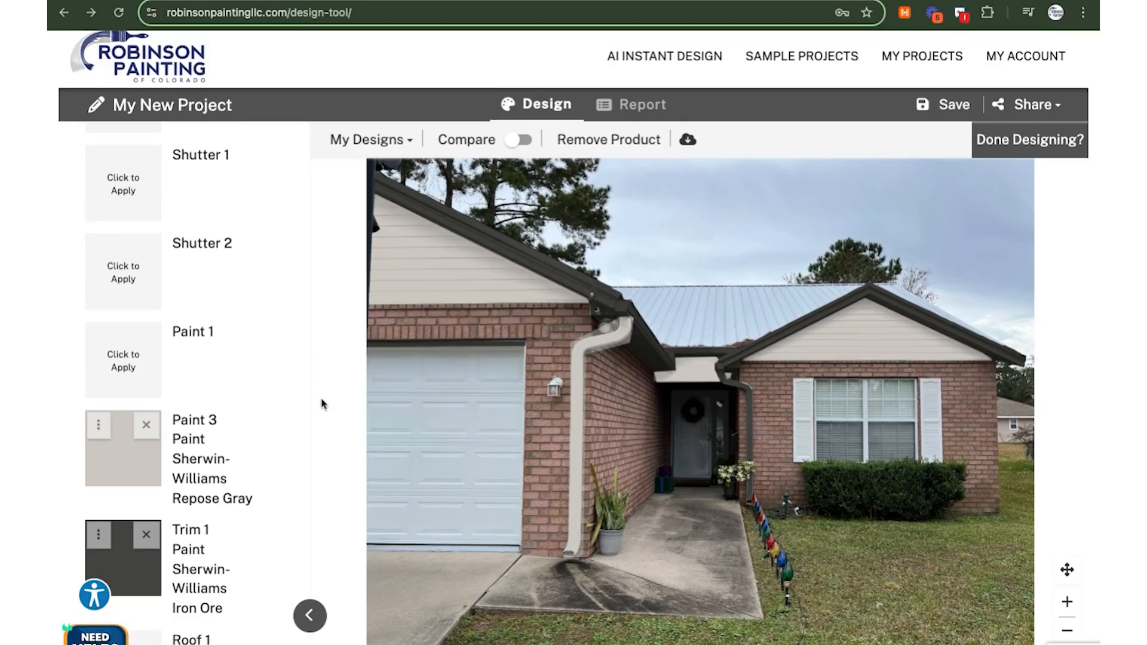
Remove the Repose Gray paint from the Paint 3 downspout layer, confirming the removal
click(146, 426)
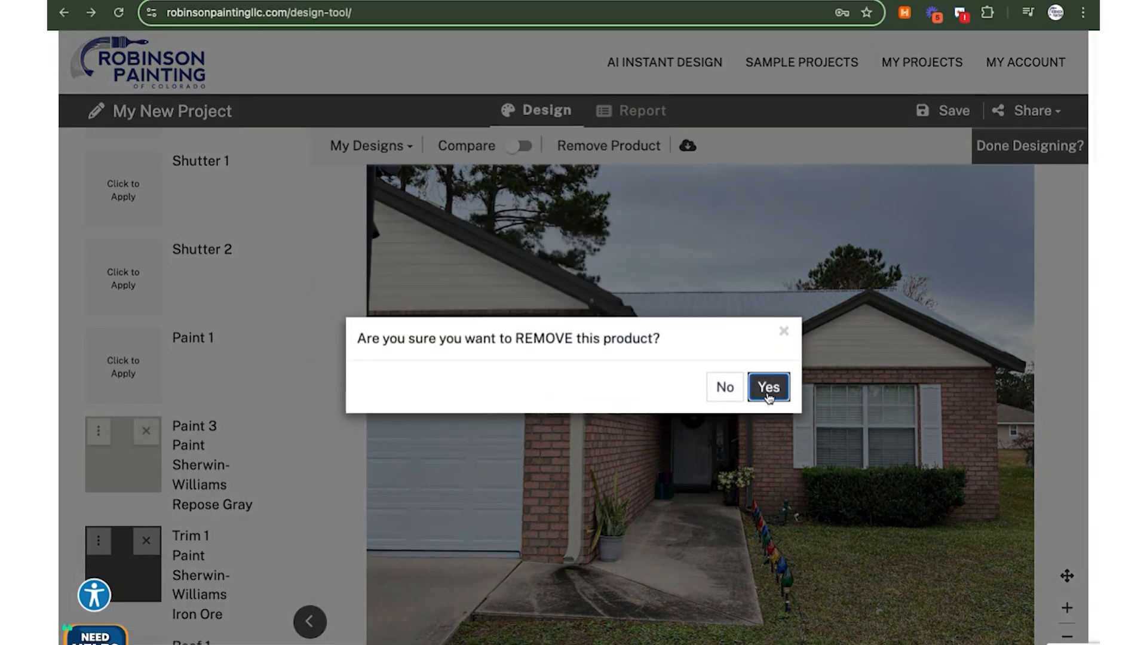
click(769, 396)
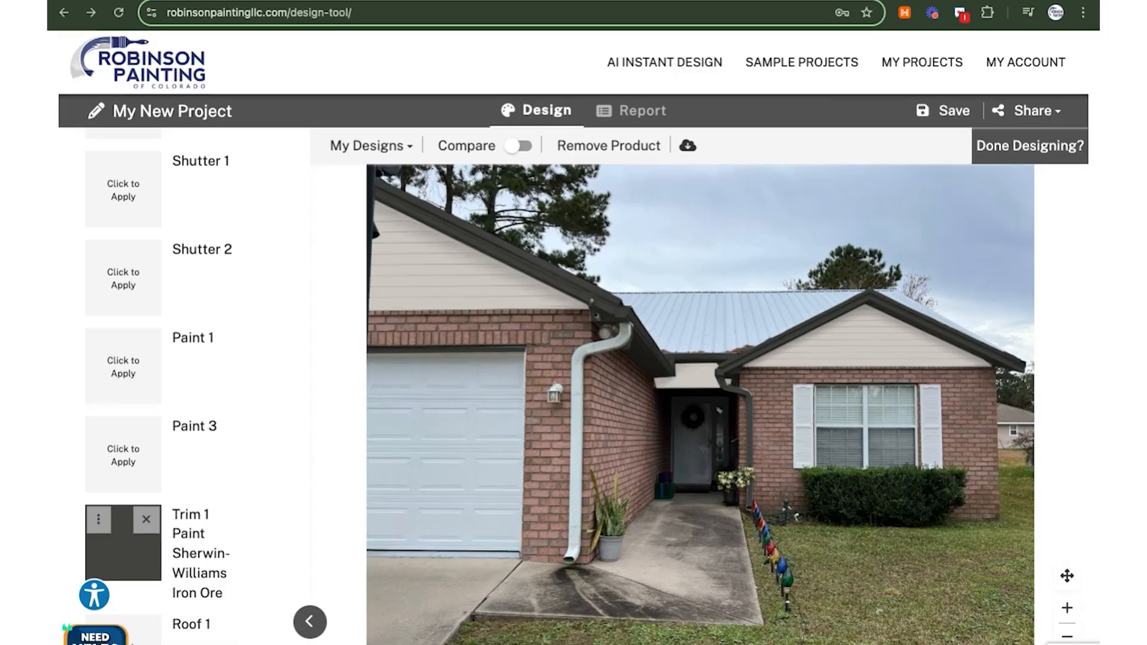
click(402, 149)
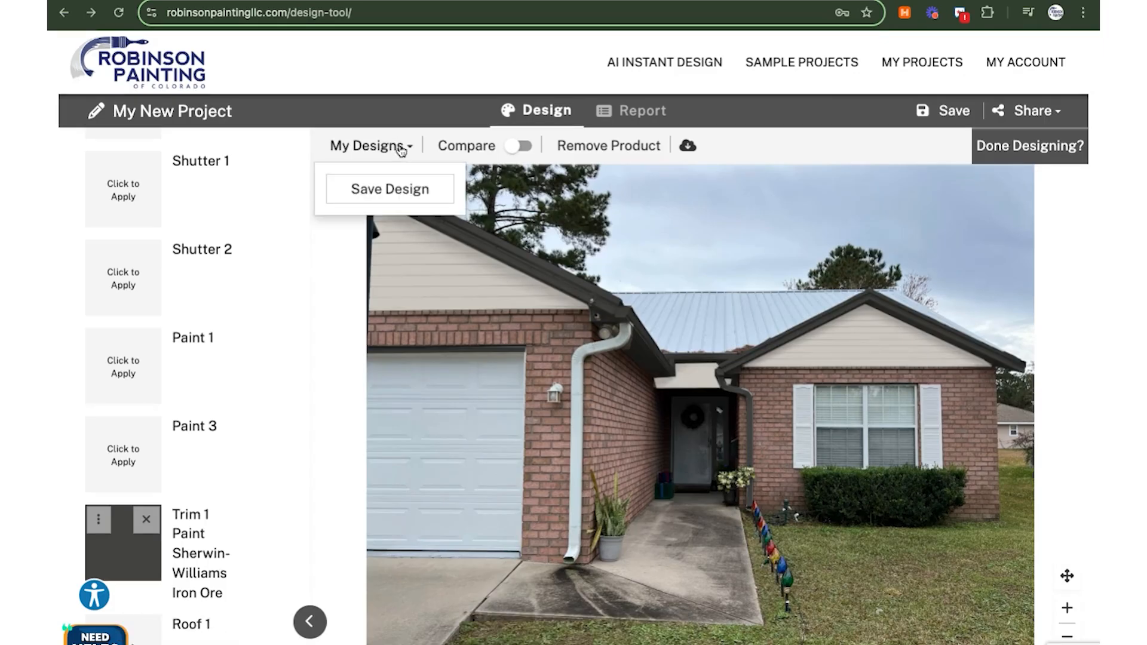
Save the current design, then load the second saved design with Taupe Tone on Paint 3
click(402, 192)
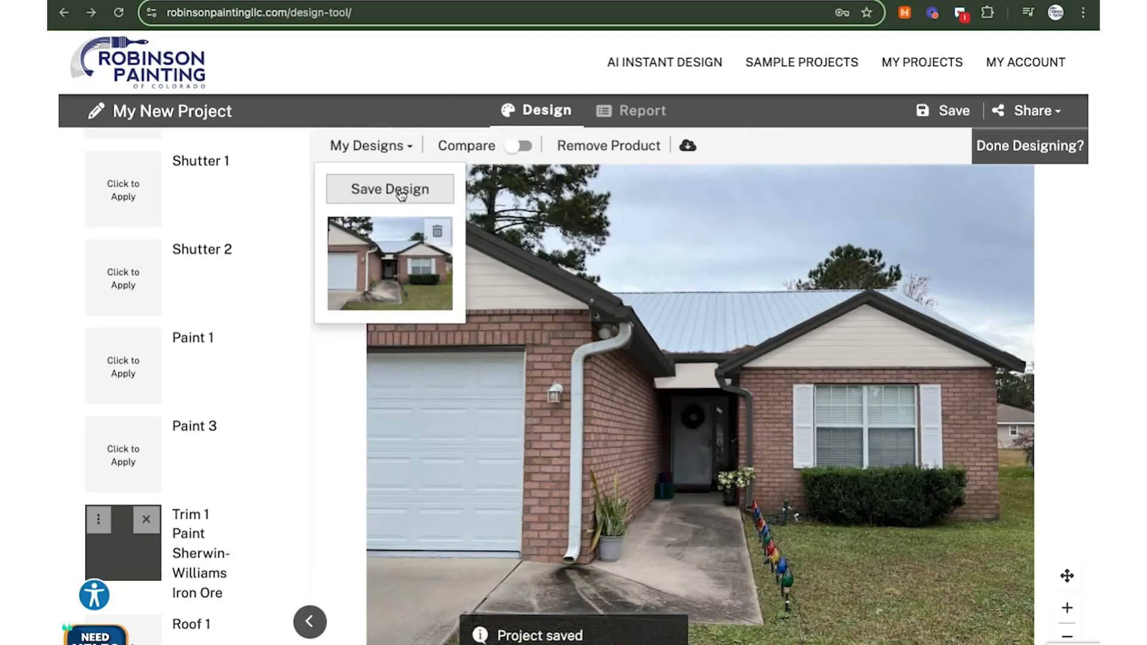
key(alt+shift+p)
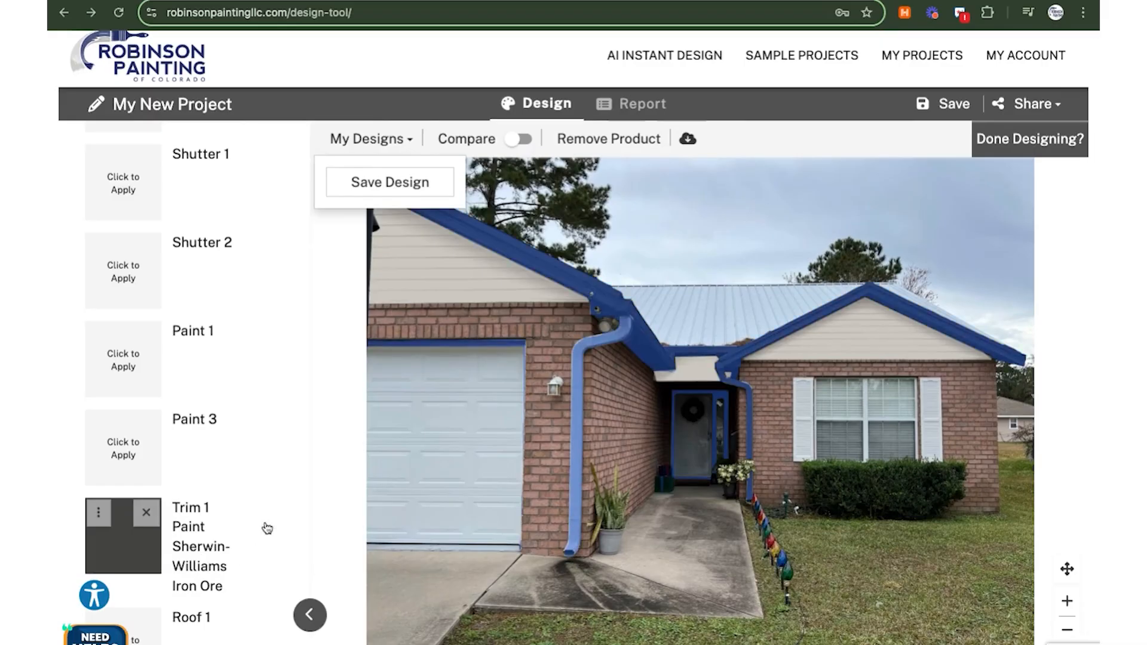
click(408, 145)
click(408, 145)
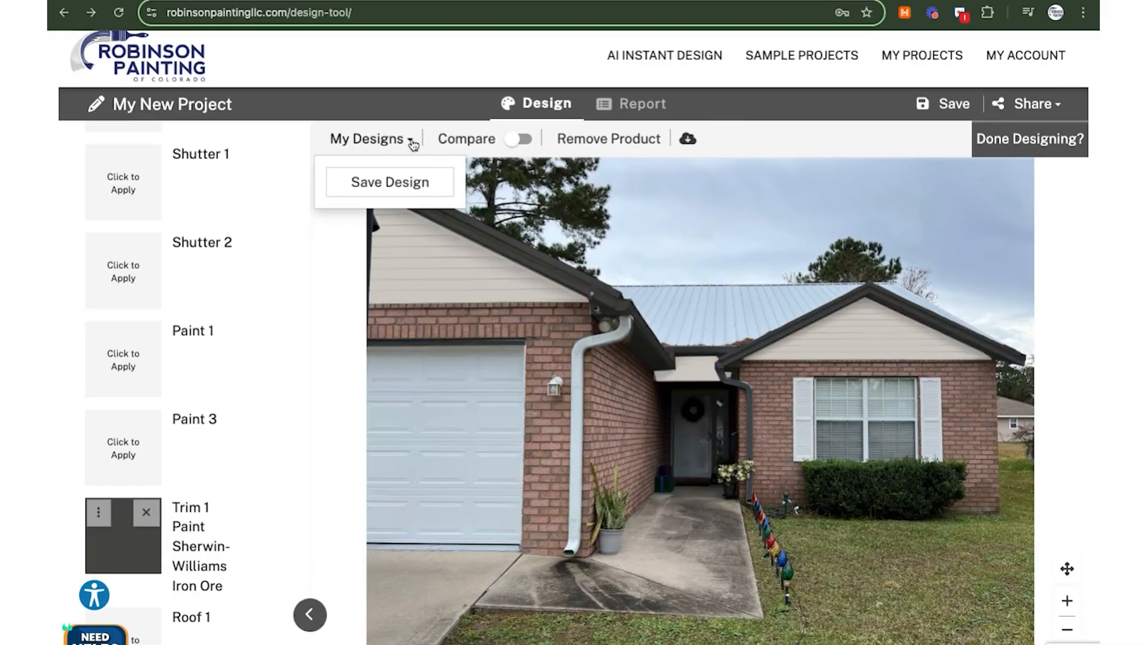
click(390, 183)
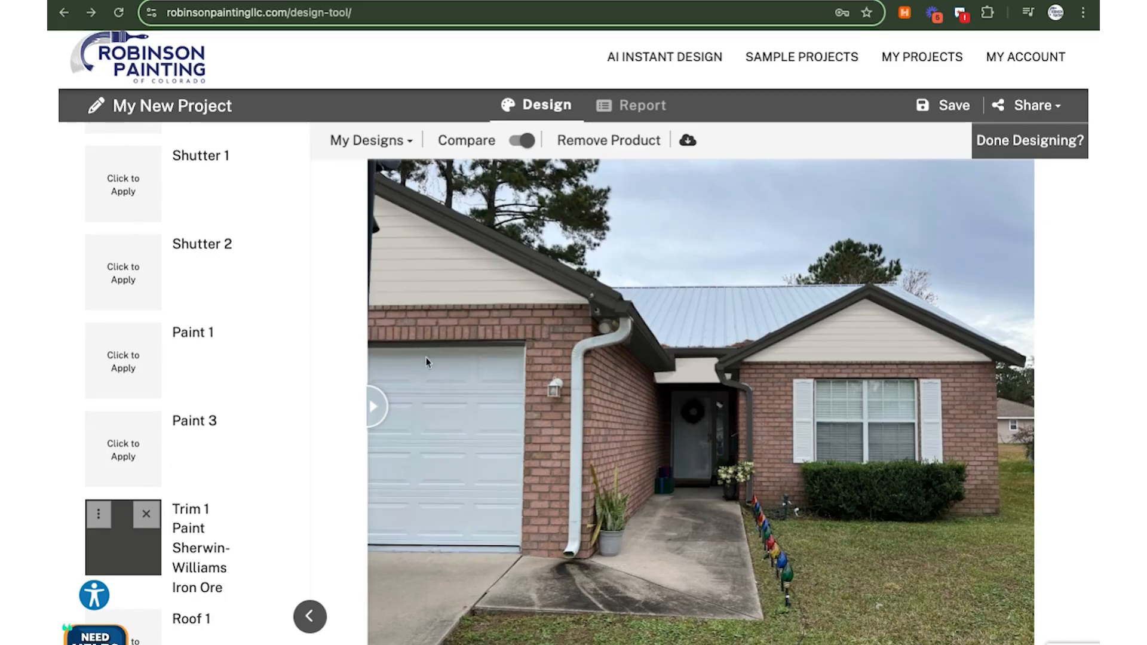
click(405, 147)
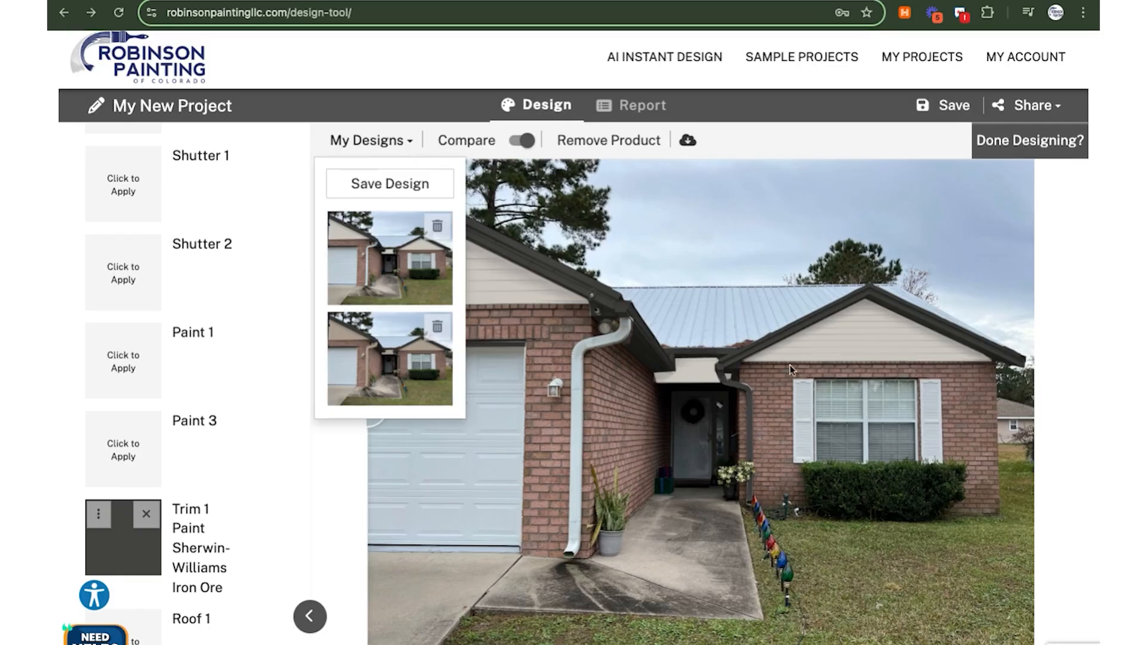
click(399, 375)
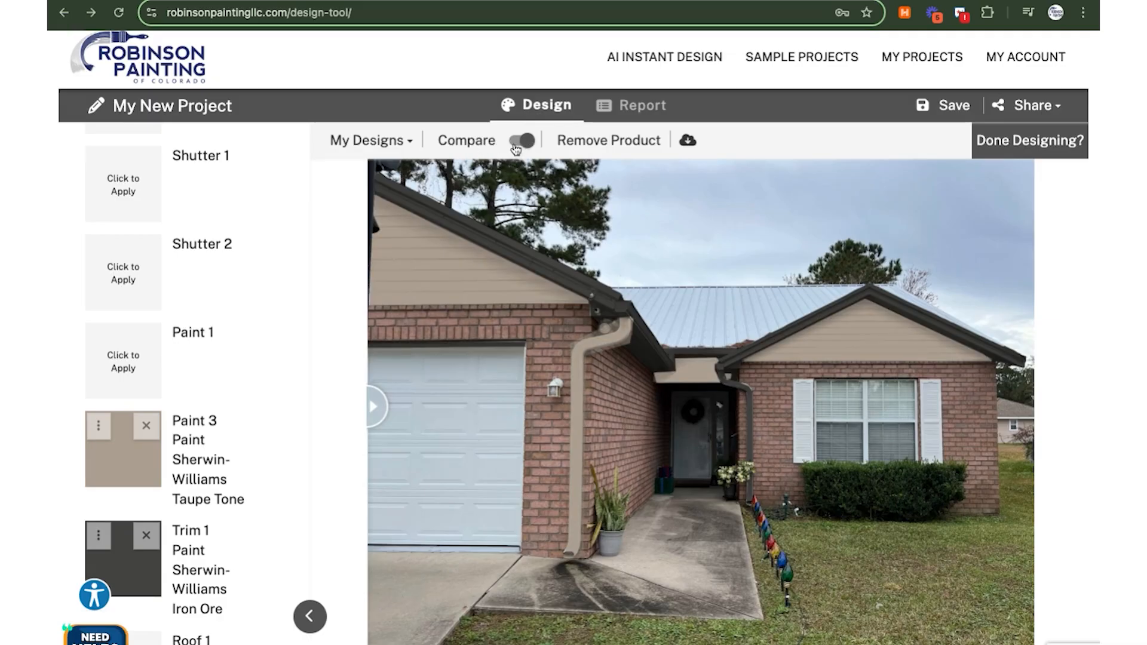
Split the photo at the middle: original house on the left, repainted on the right
click(529, 147)
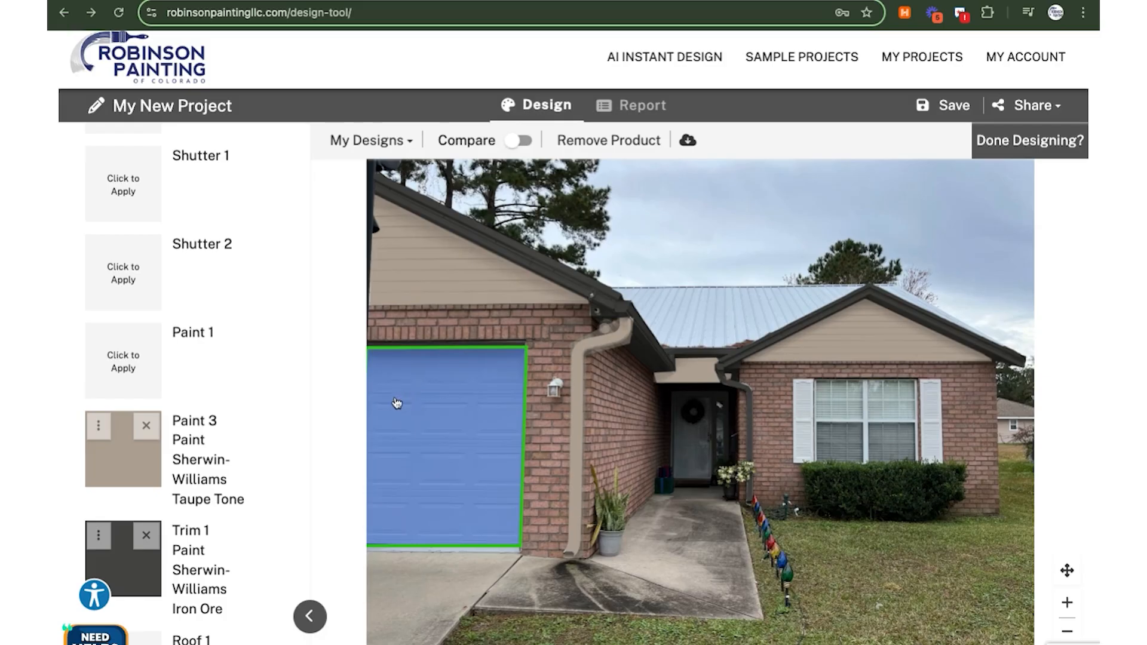
click(521, 146)
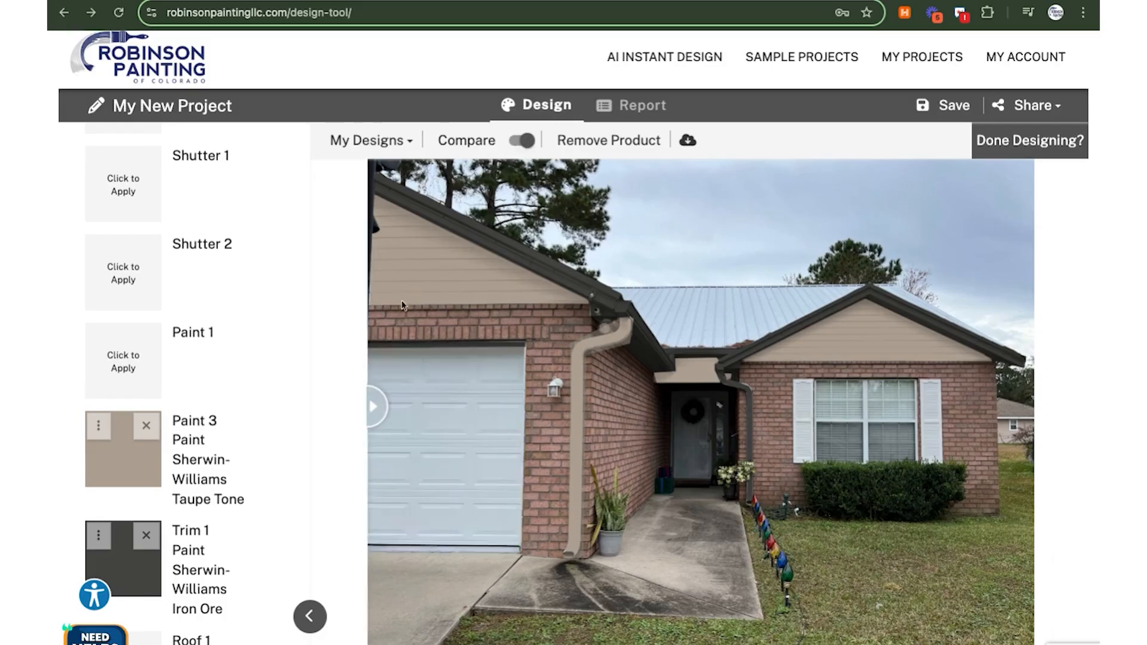
drag(374, 406, 662, 406)
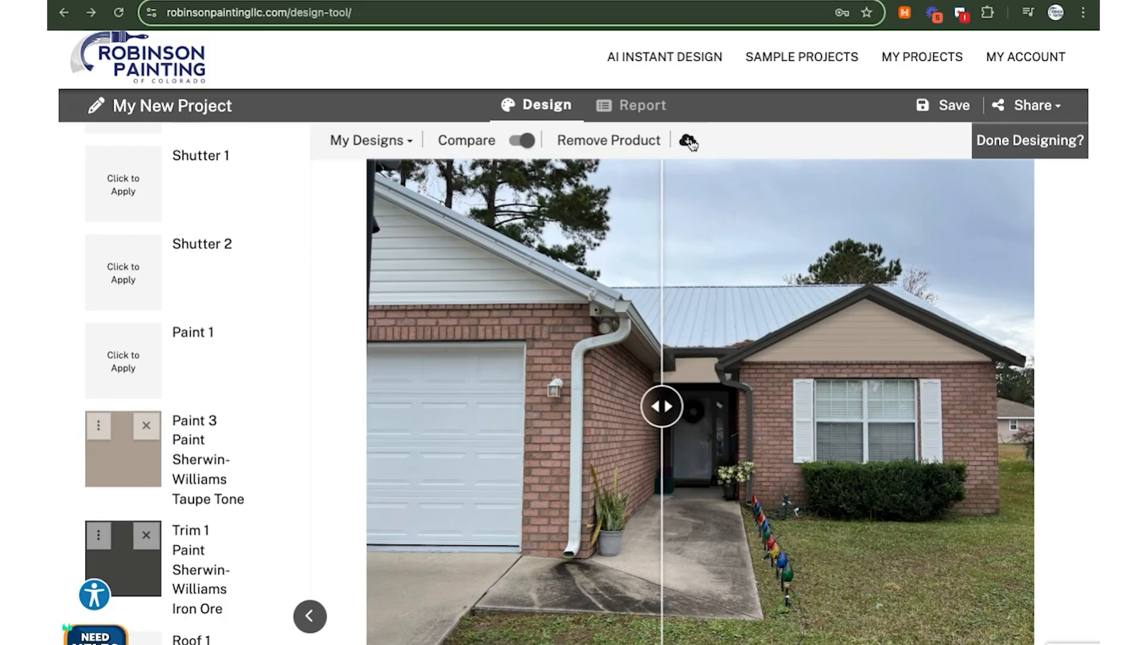
click(1058, 107)
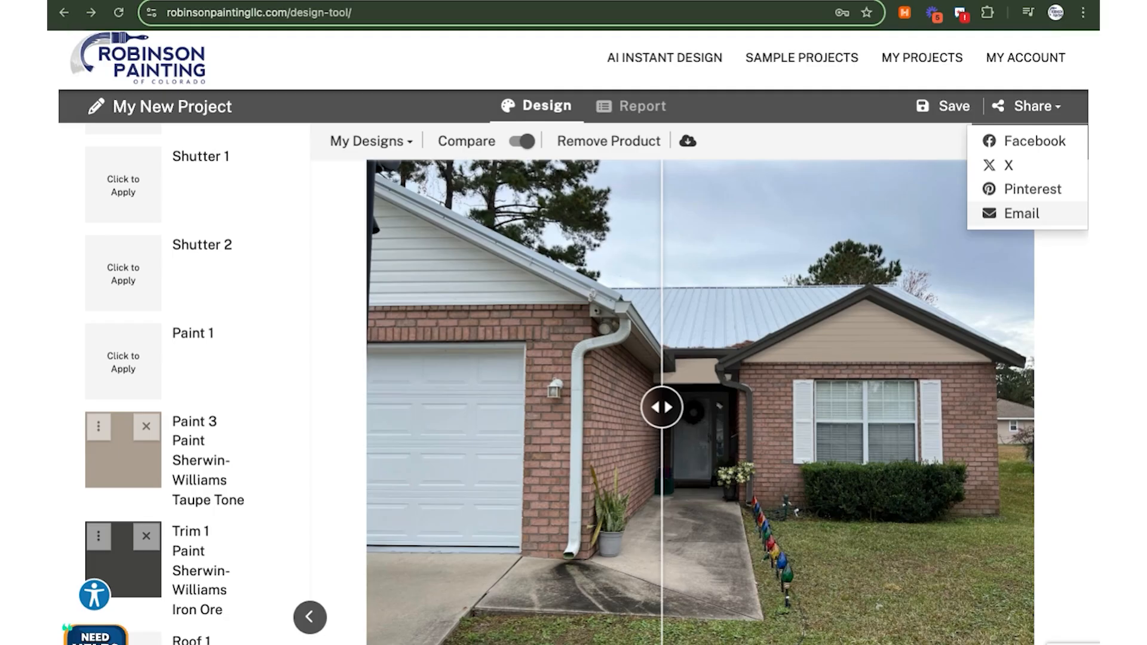
Go to MY PROJECTS to list the saved projects, including My New Project
scroll(573, 337, up, 1)
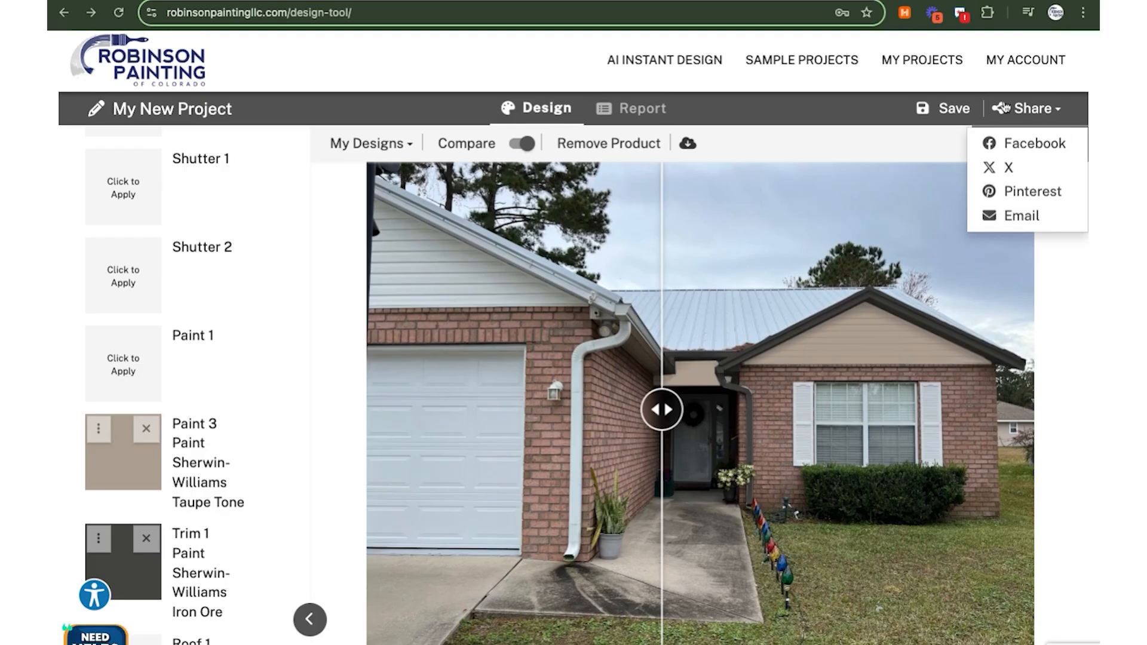
click(921, 60)
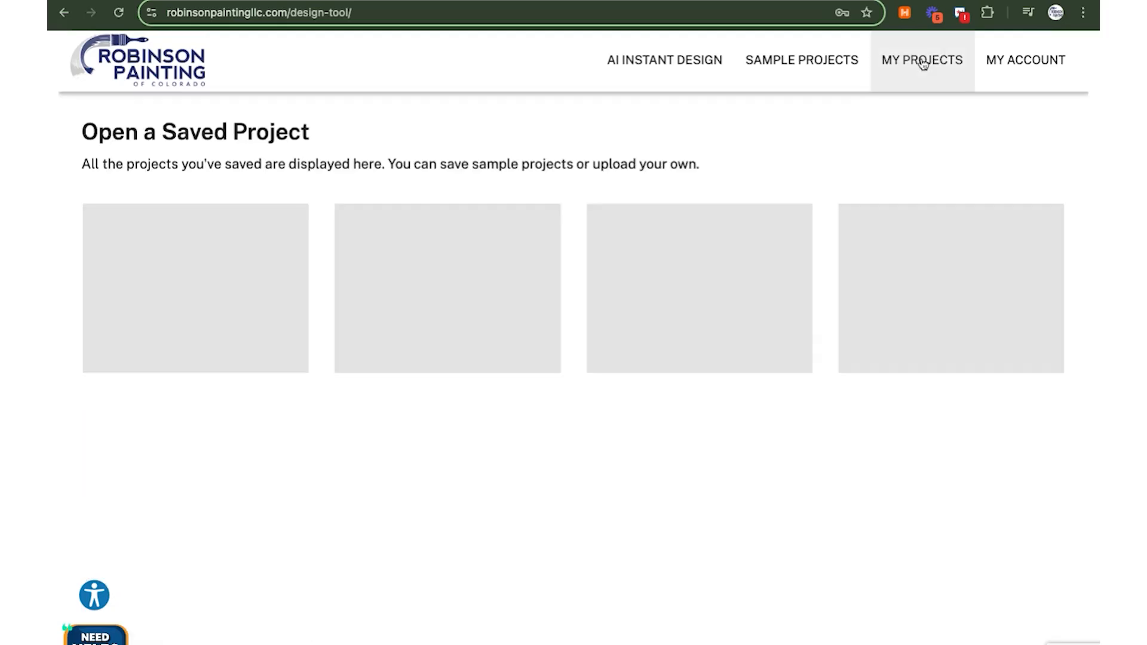